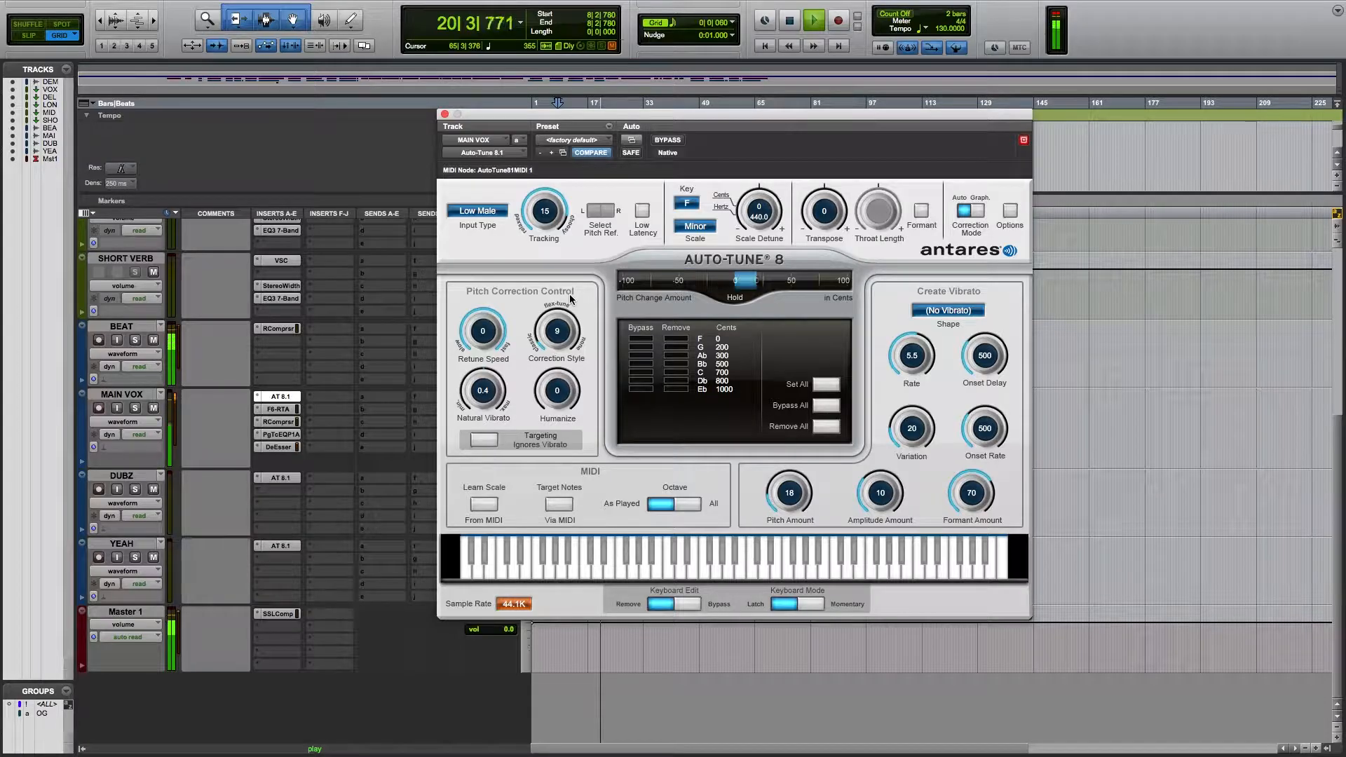
Keep the Low Male input type for MAIN VOX and set the Auto-Tune tracking to 10
click(481, 214)
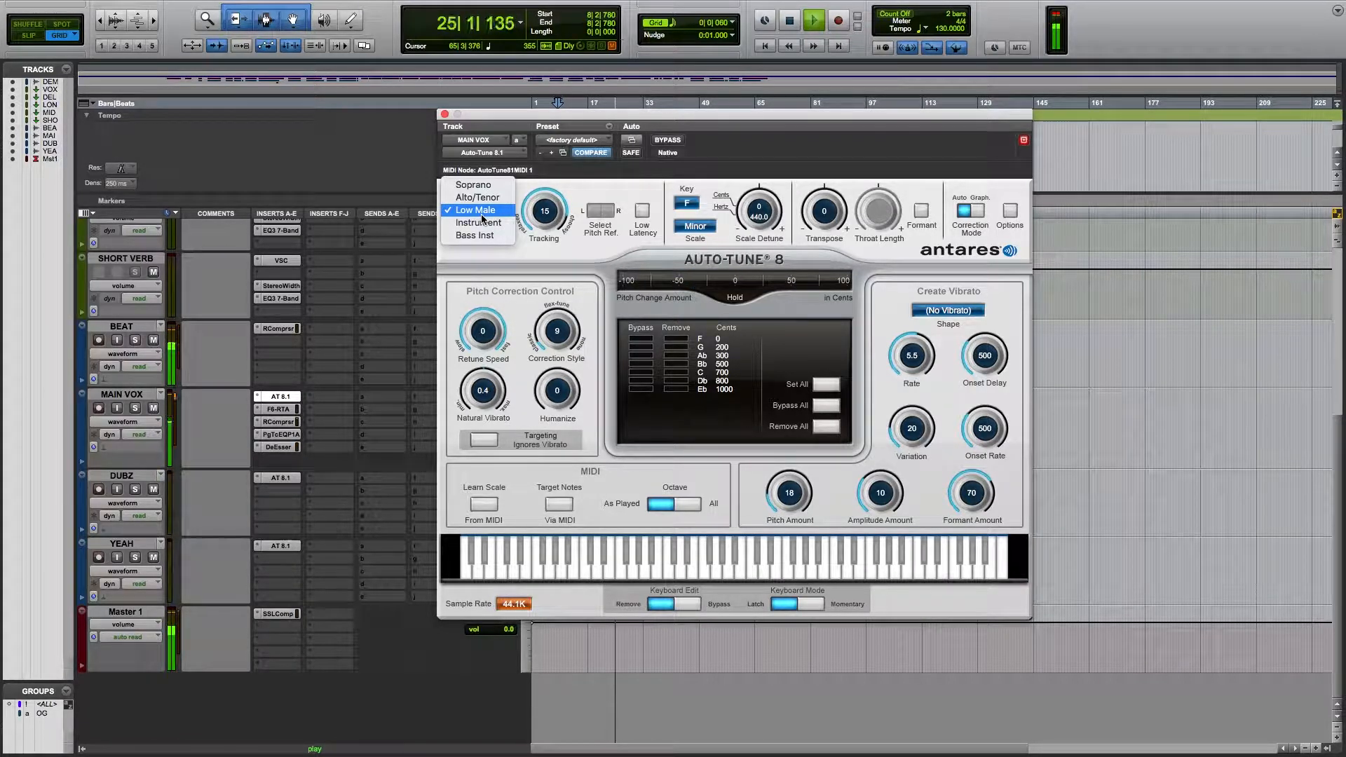
click(529, 250)
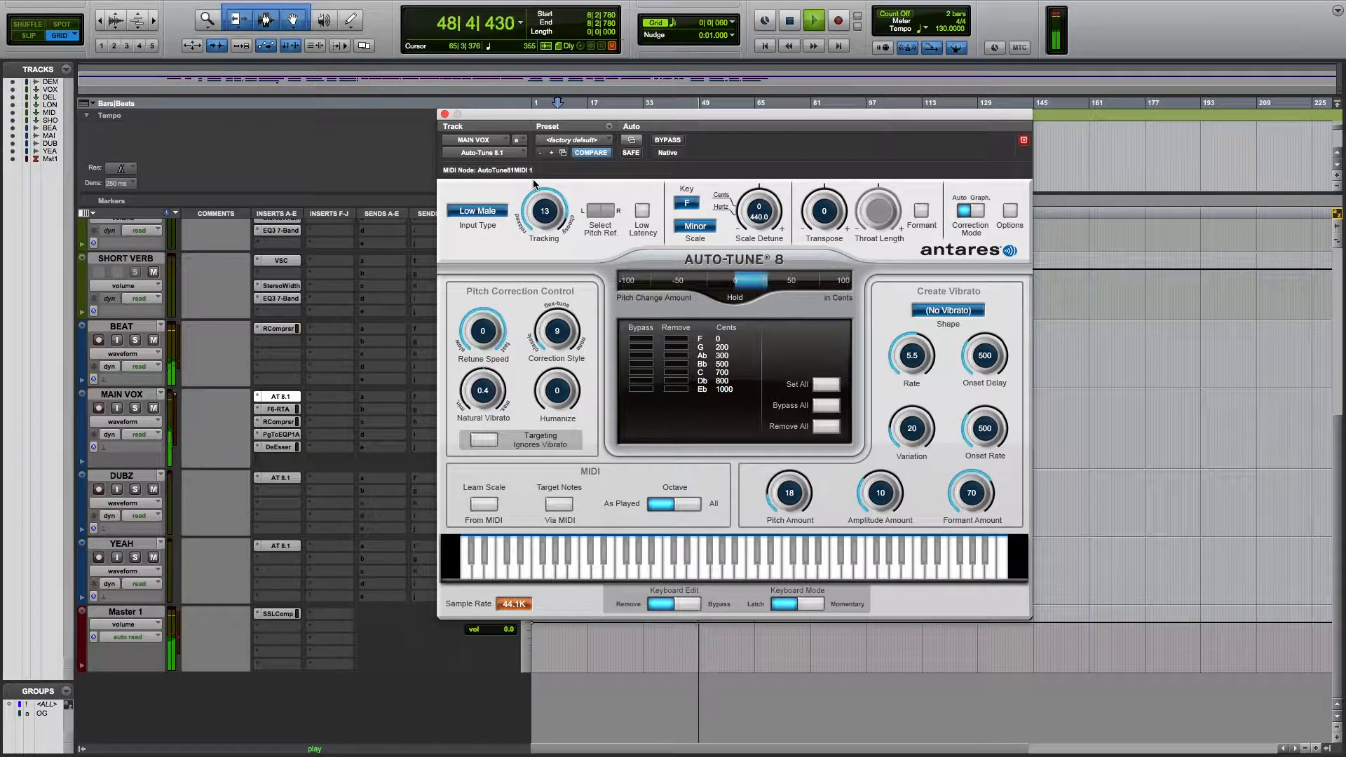
drag(533, 182, 537, 187)
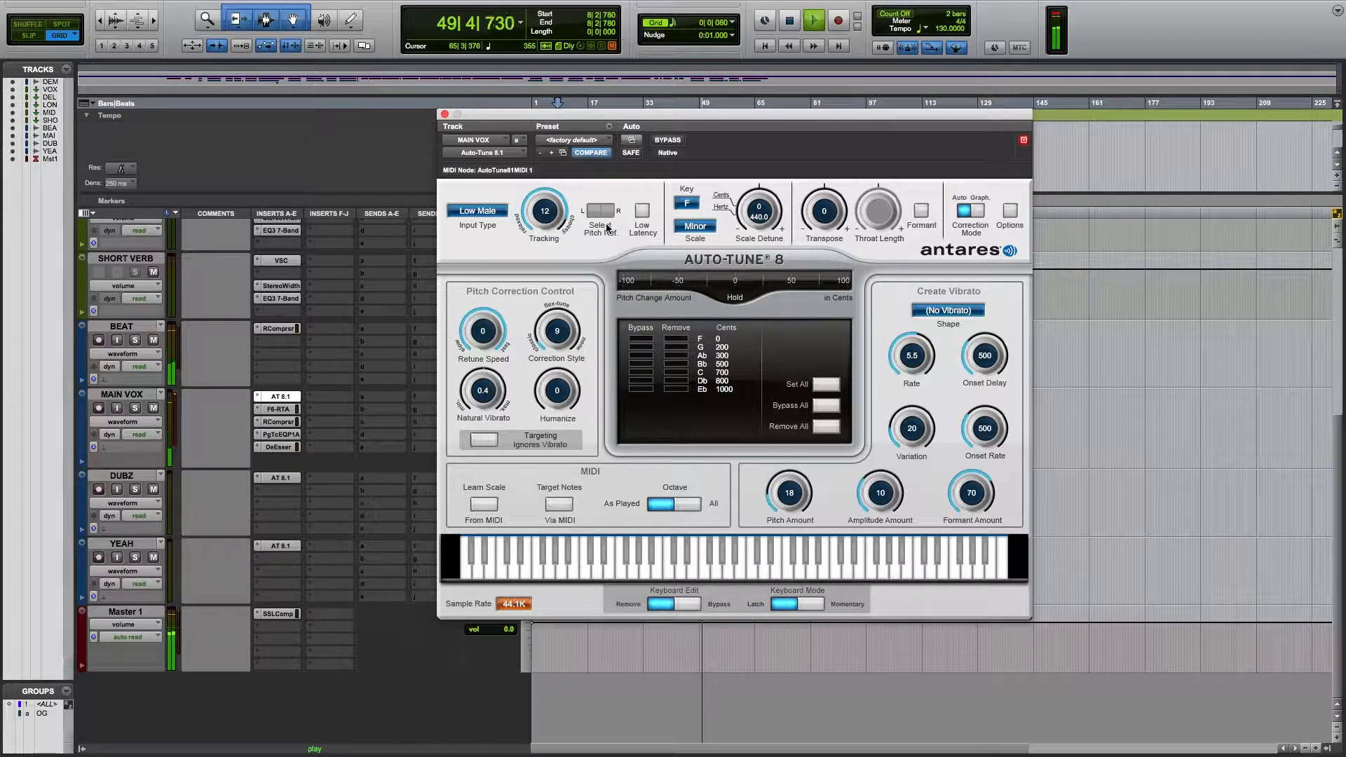
drag(559, 218, 559, 220)
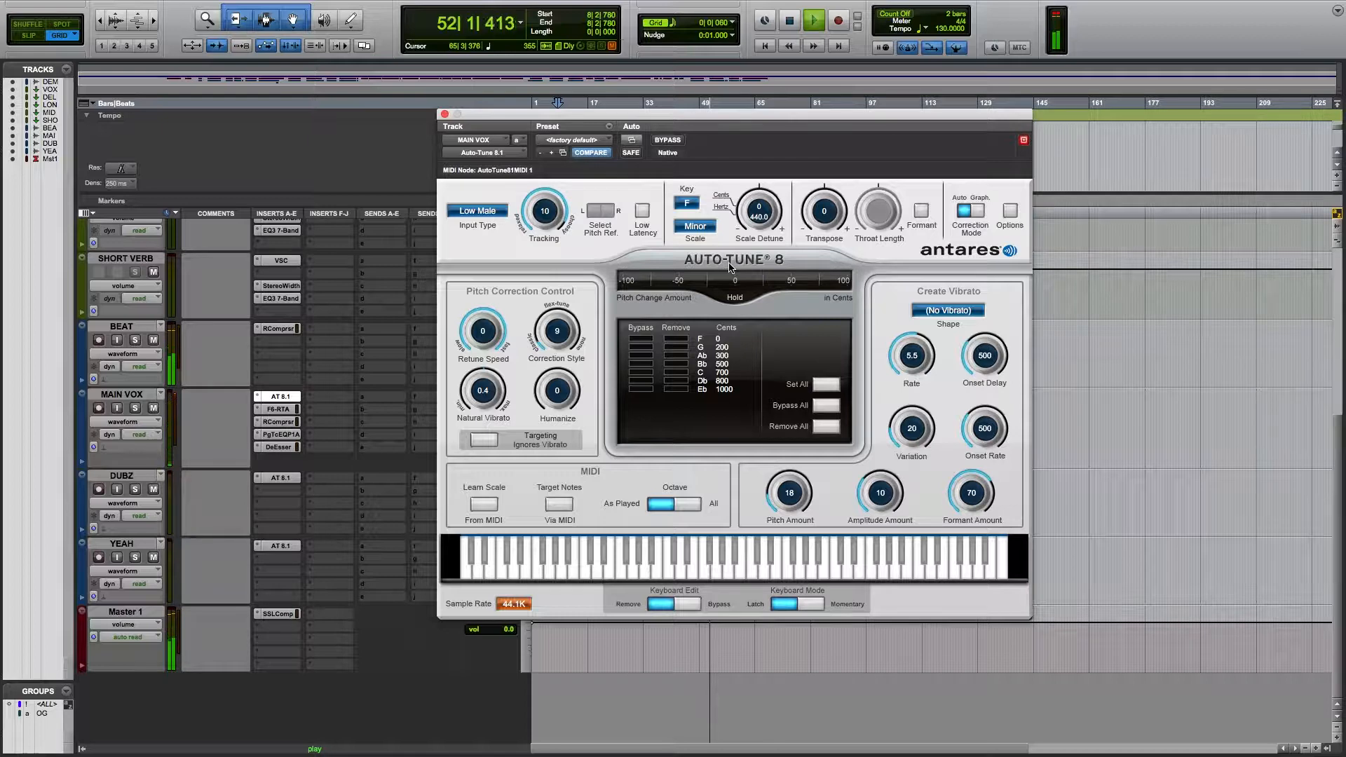
Try the key of D with the Major and Chromatic scales in Auto-Tune
click(692, 202)
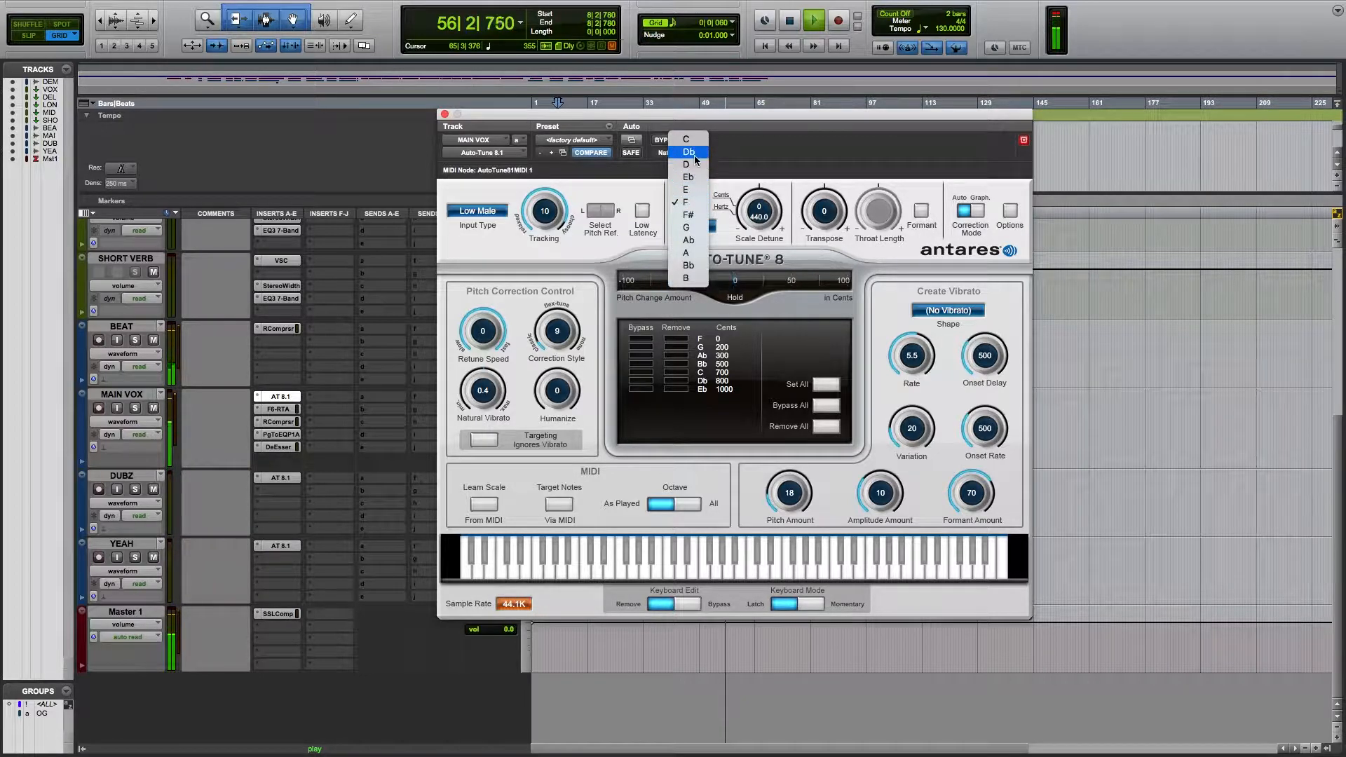
click(688, 164)
click(709, 229)
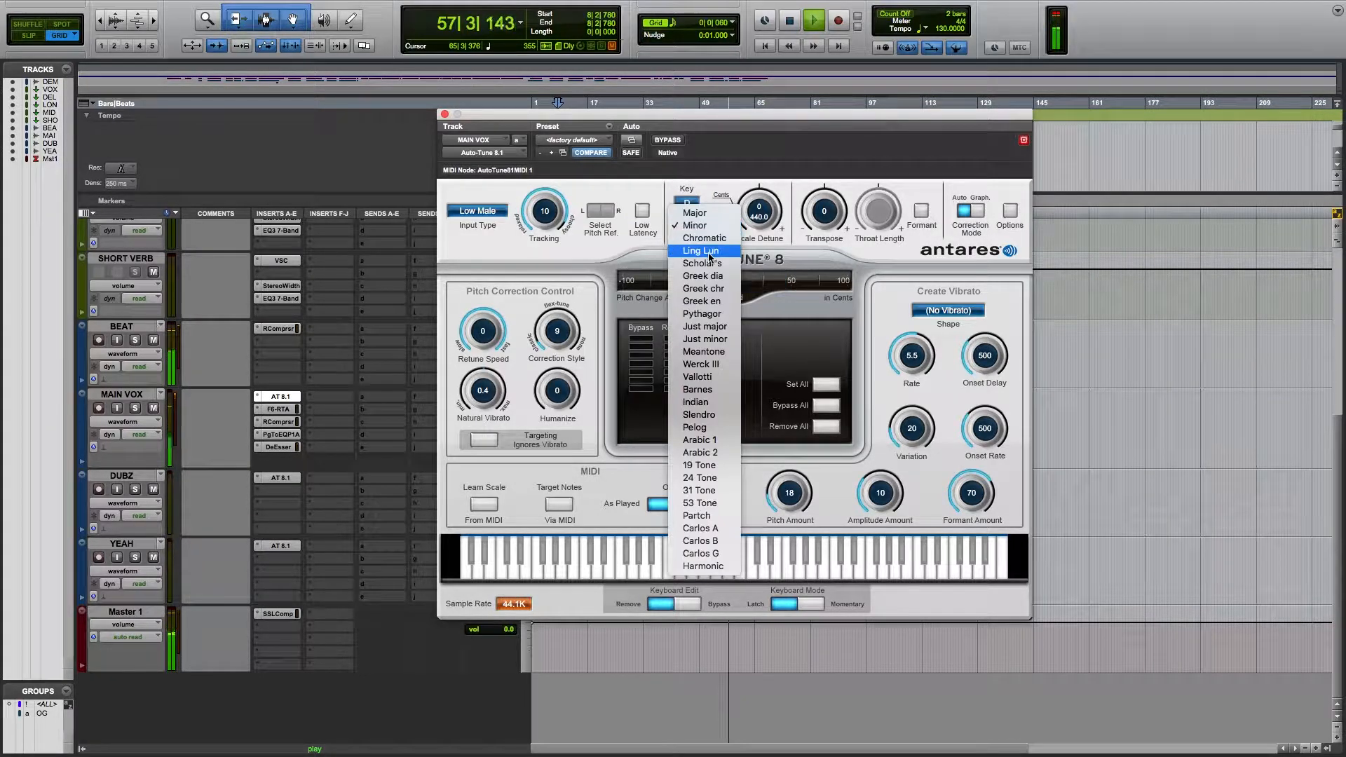
click(695, 214)
click(708, 228)
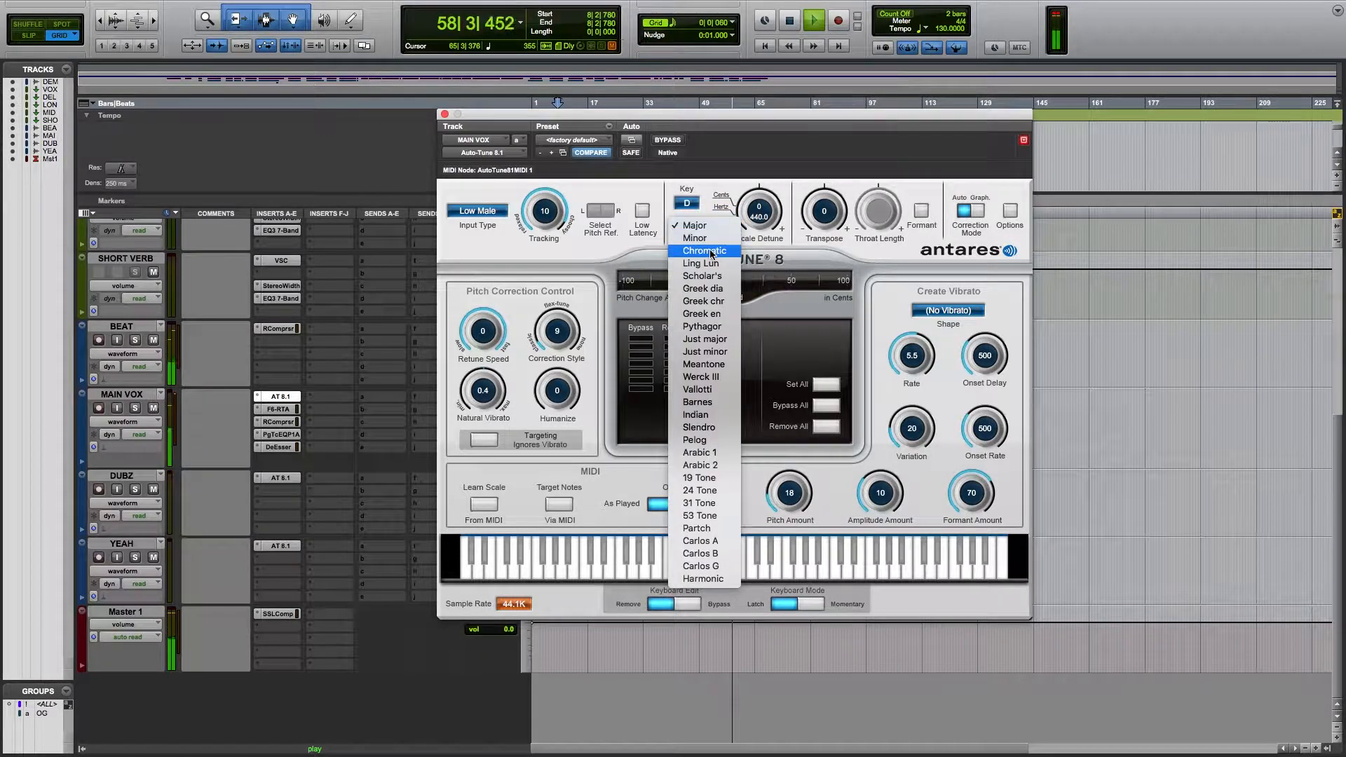
click(711, 255)
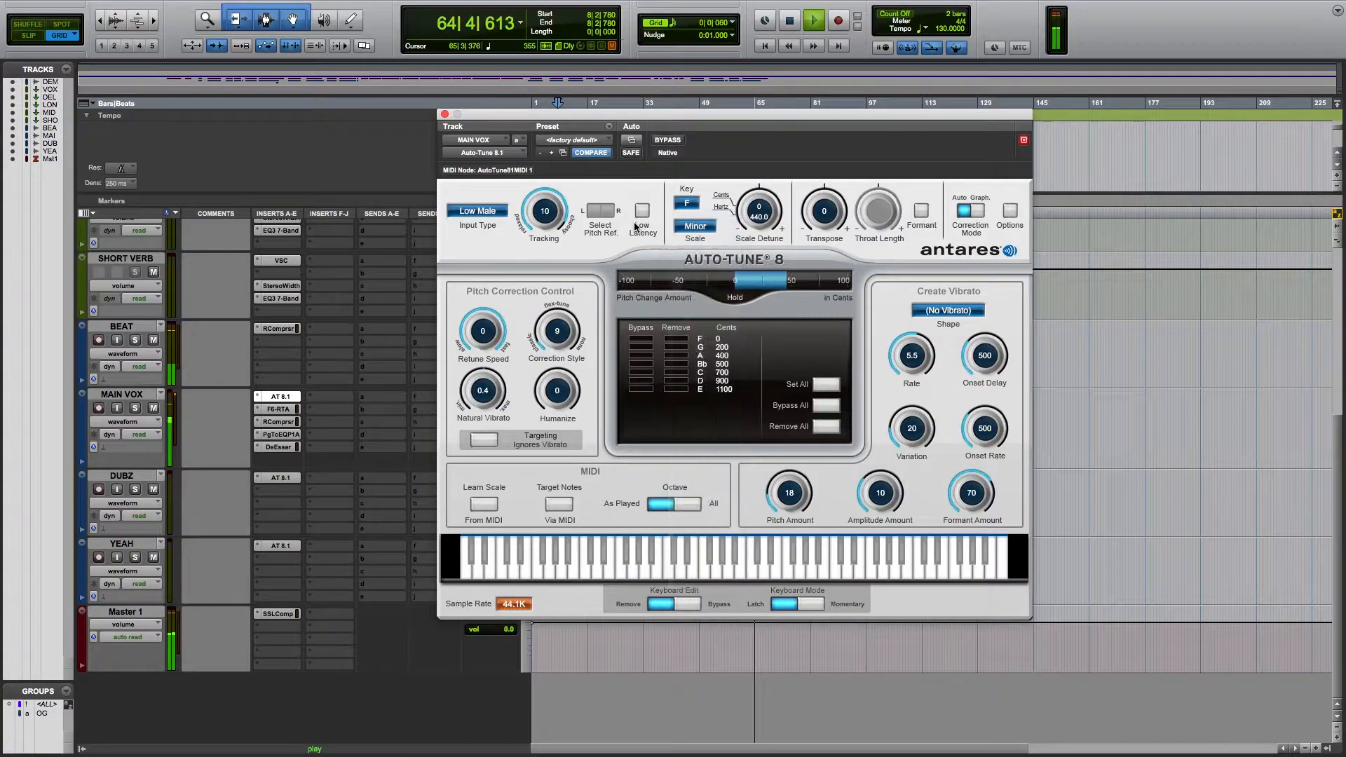
Close Auto-Tune, open the F6-RTA equalizer on MAIN VOX and start playback
click(444, 114)
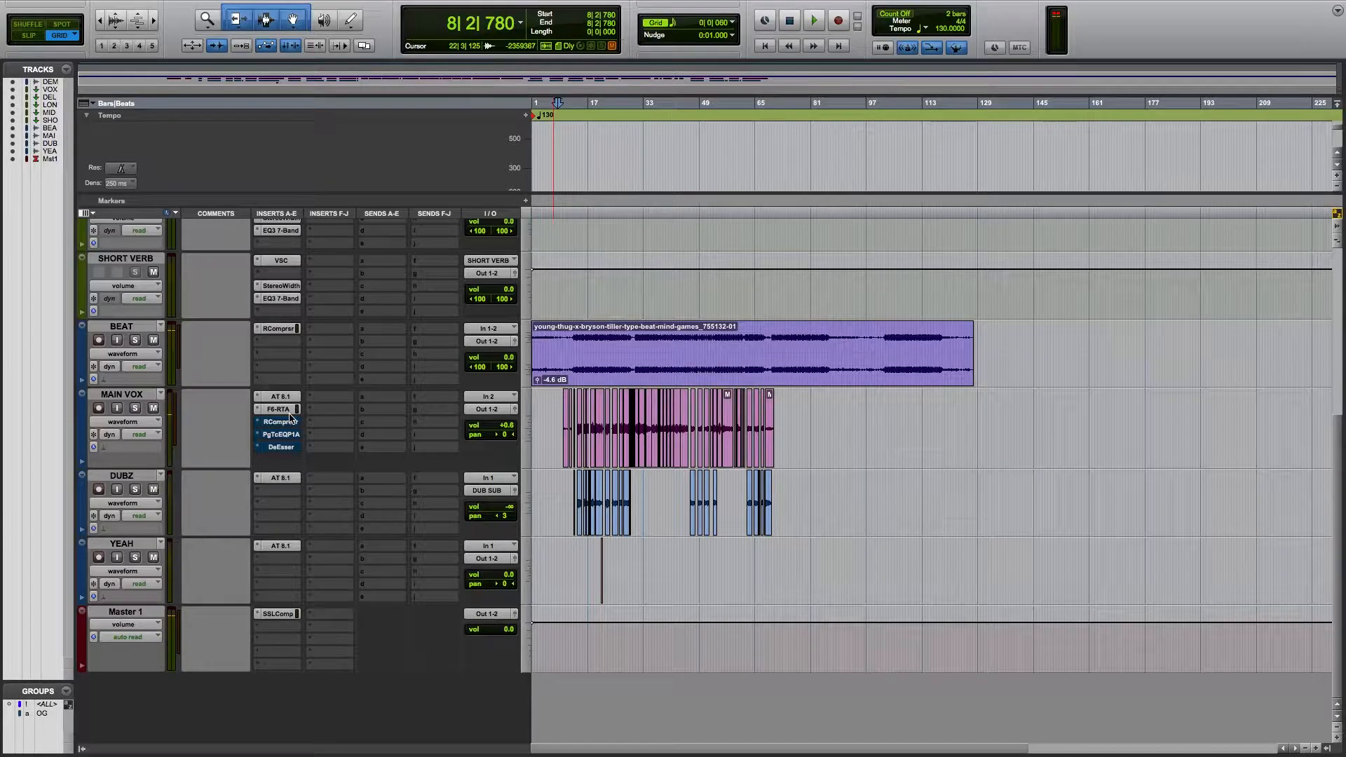
click(285, 409)
key(space)
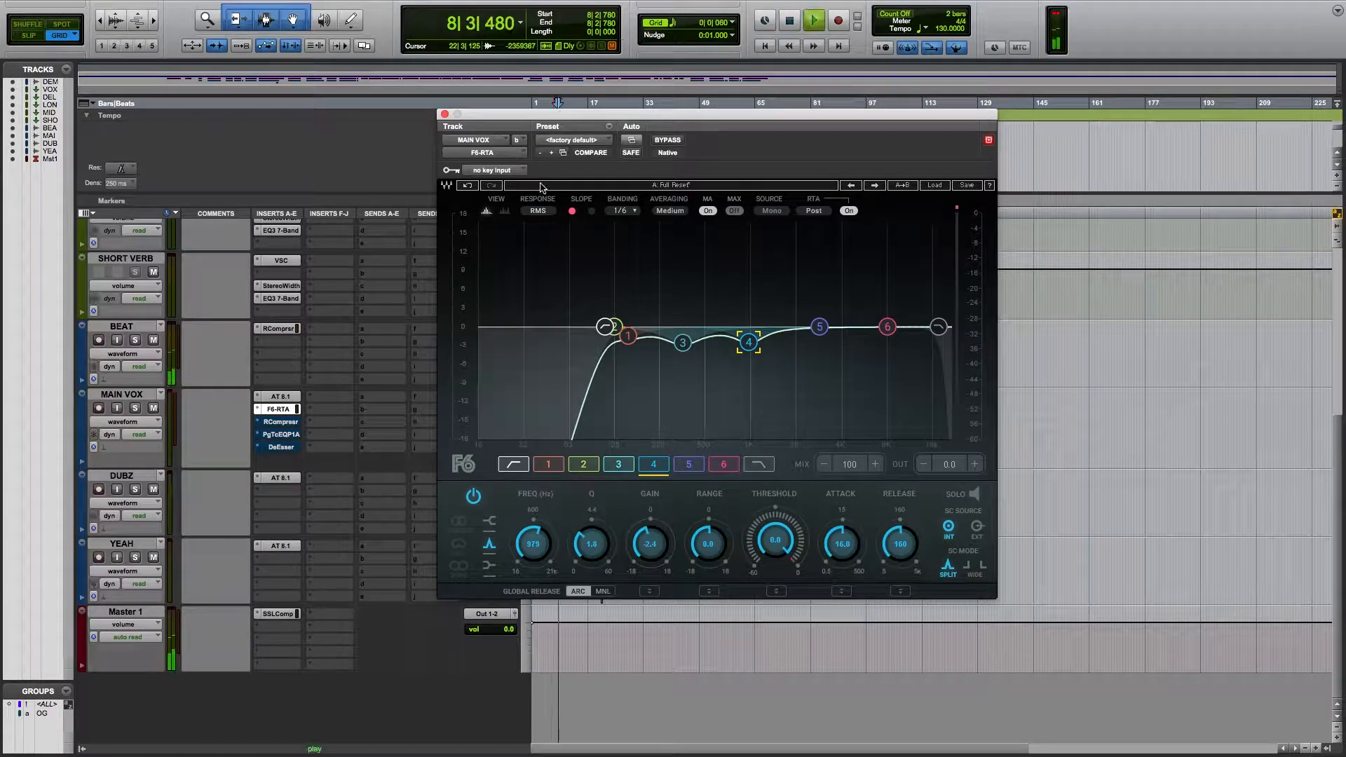
Solo MAIN VOX and compare the vocal with the F6-RTA bypassed and active, leaving the equalizer on
click(668, 140)
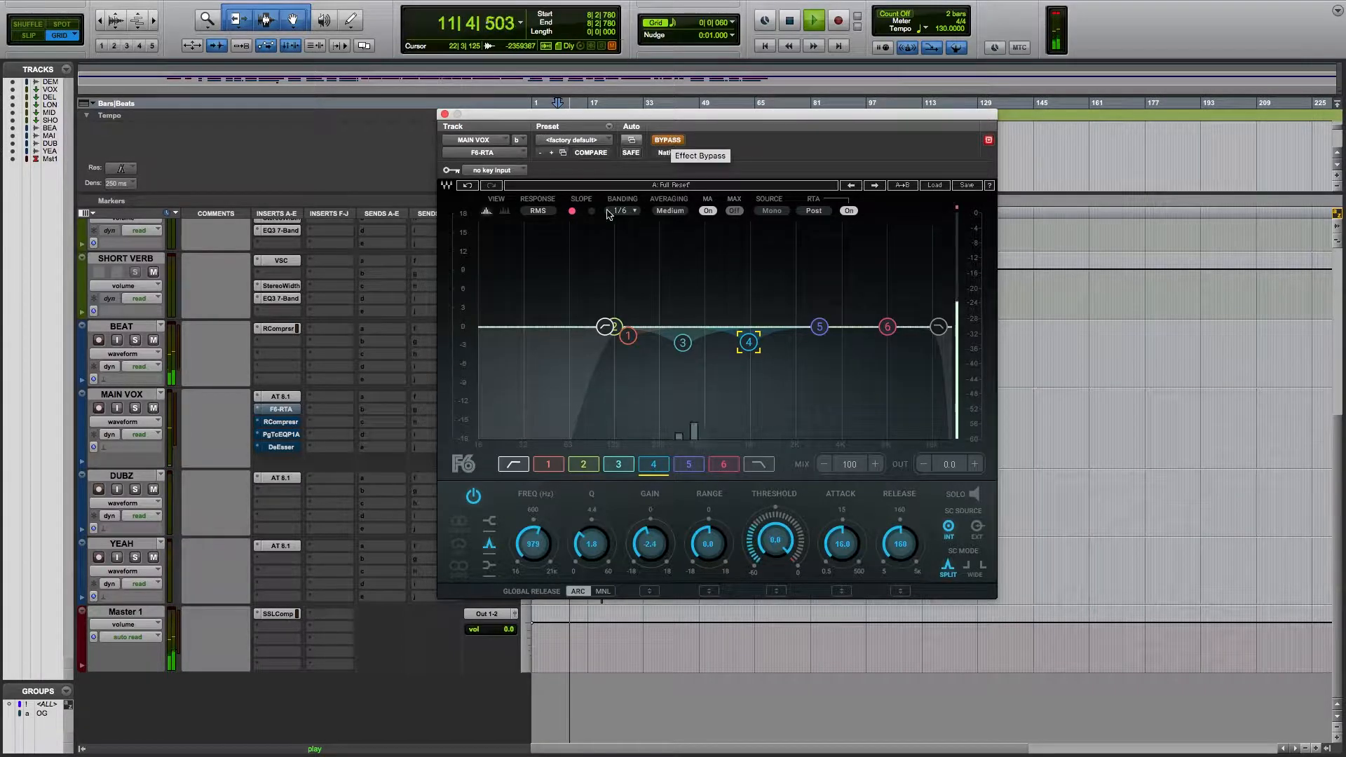
click(135, 408)
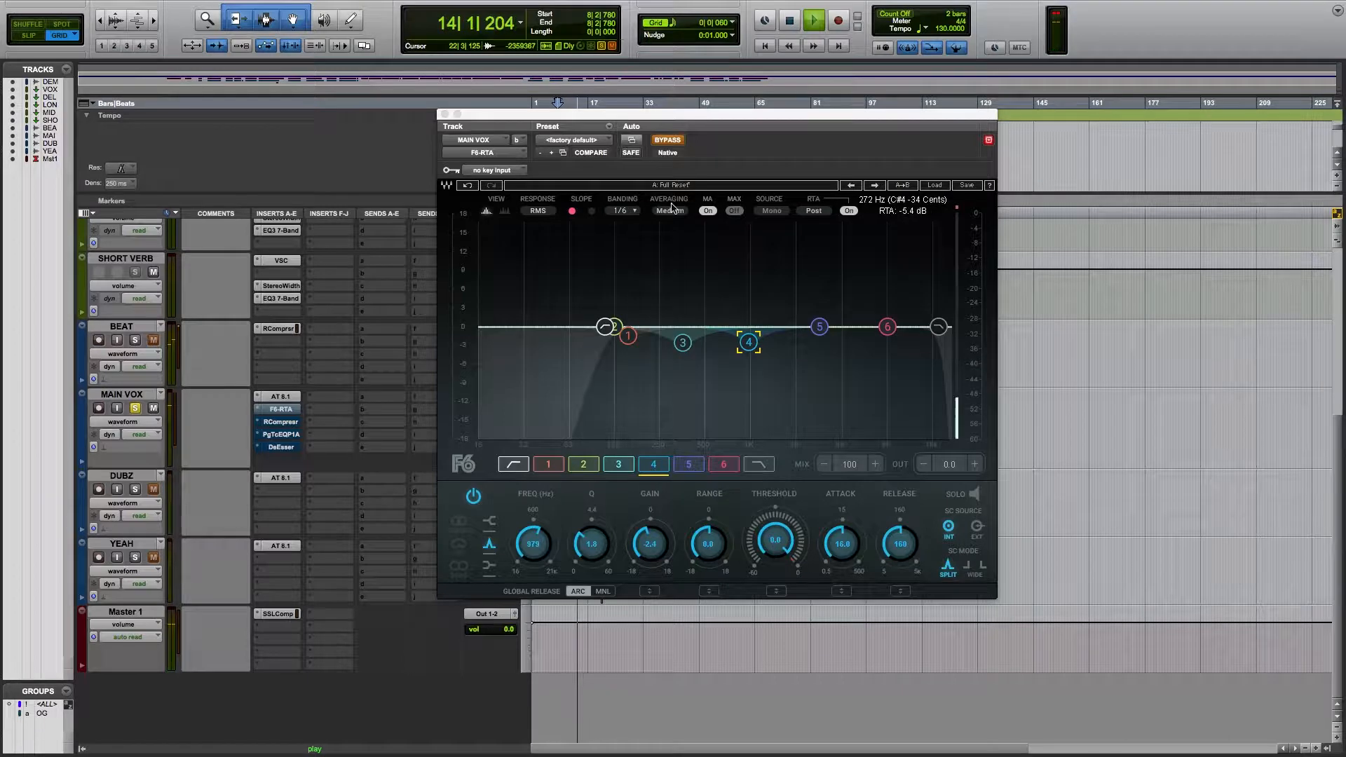
click(666, 140)
click(664, 141)
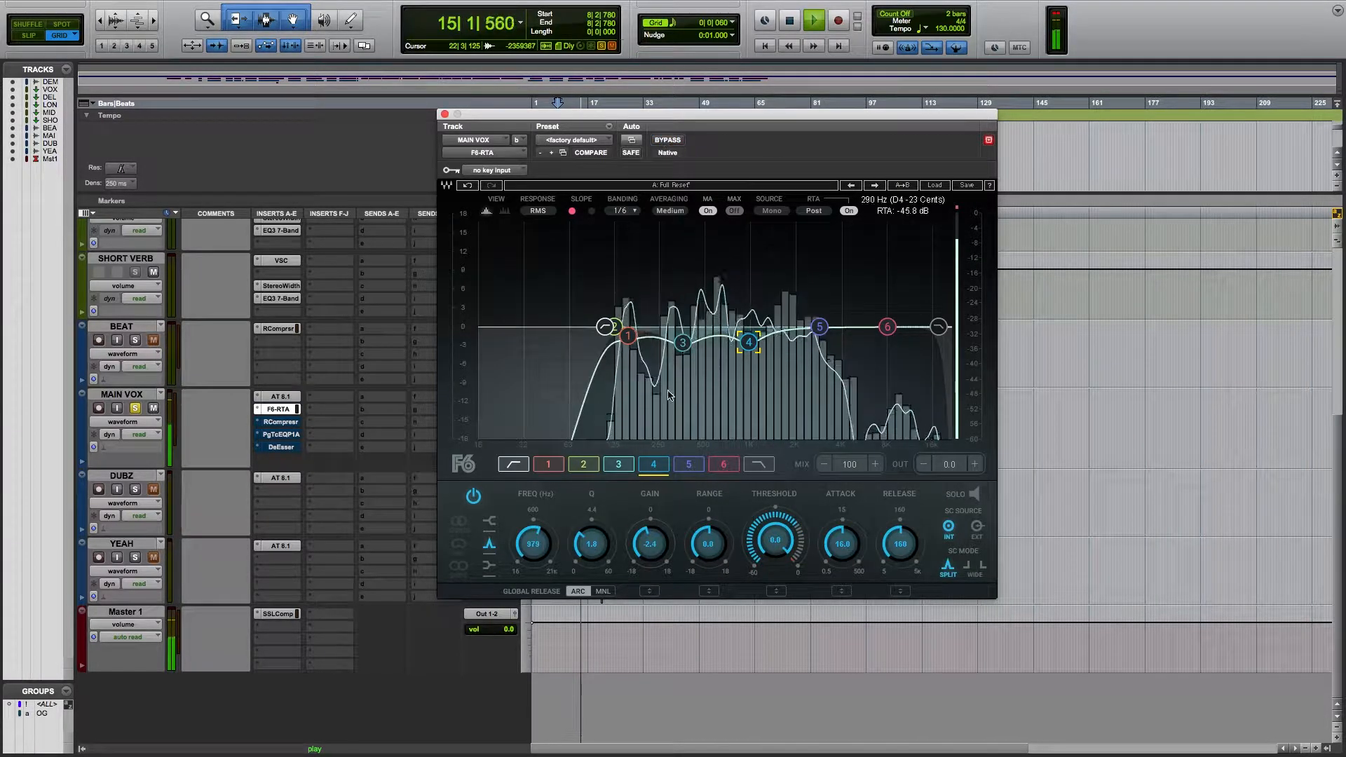
Set the F6-RTA low-cut filter to 96 Hz and boost bands 1 and 3 by ear before lowering their gains, band 1 to -3.6 dB
drag(604, 327, 593, 327)
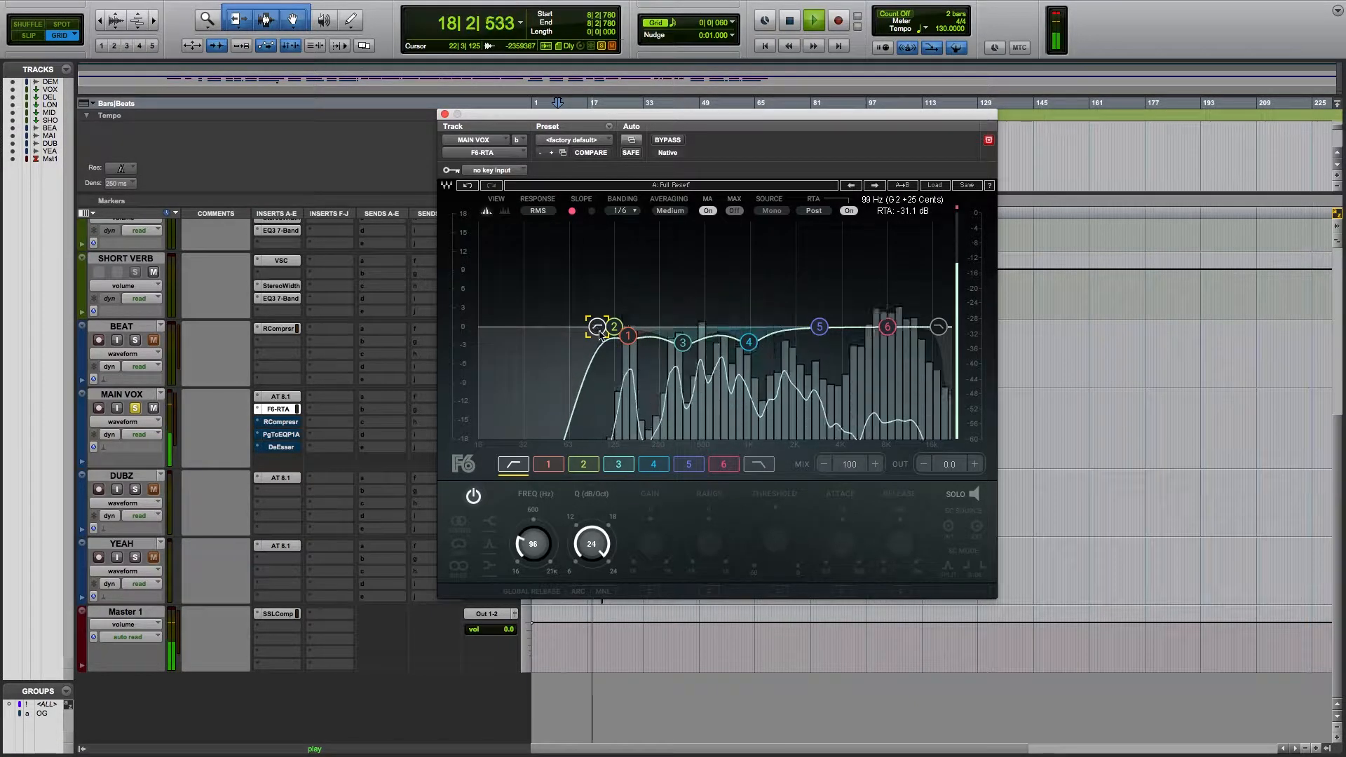
drag(628, 337, 629, 225)
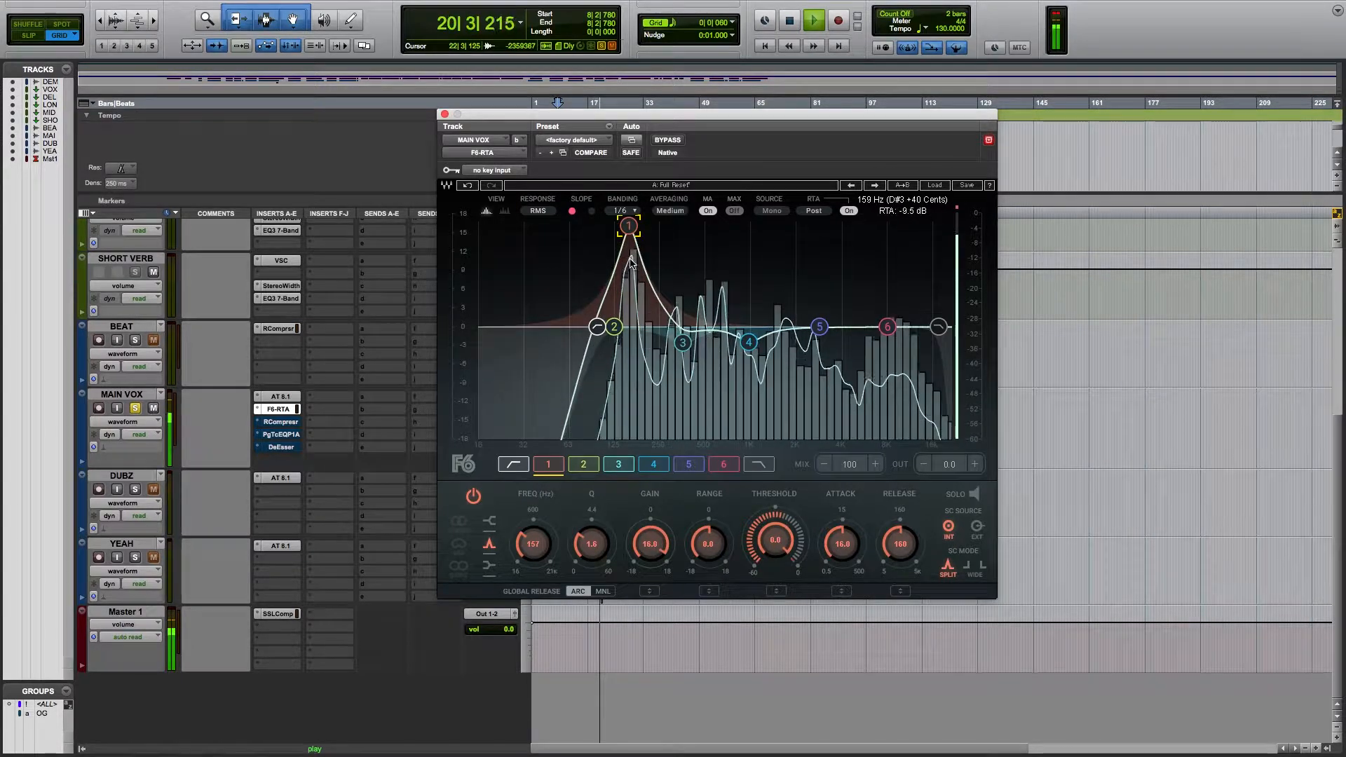
drag(650, 544, 650, 572)
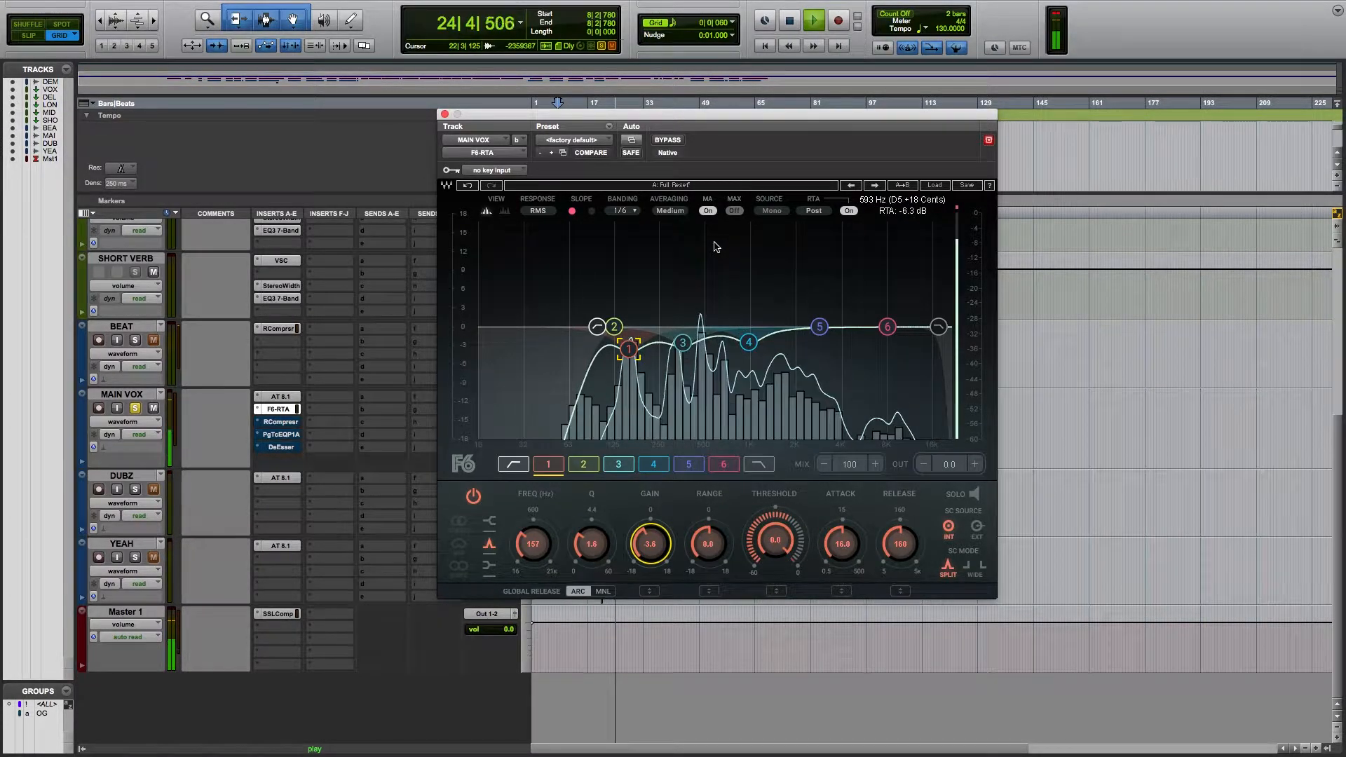
drag(682, 343, 679, 214)
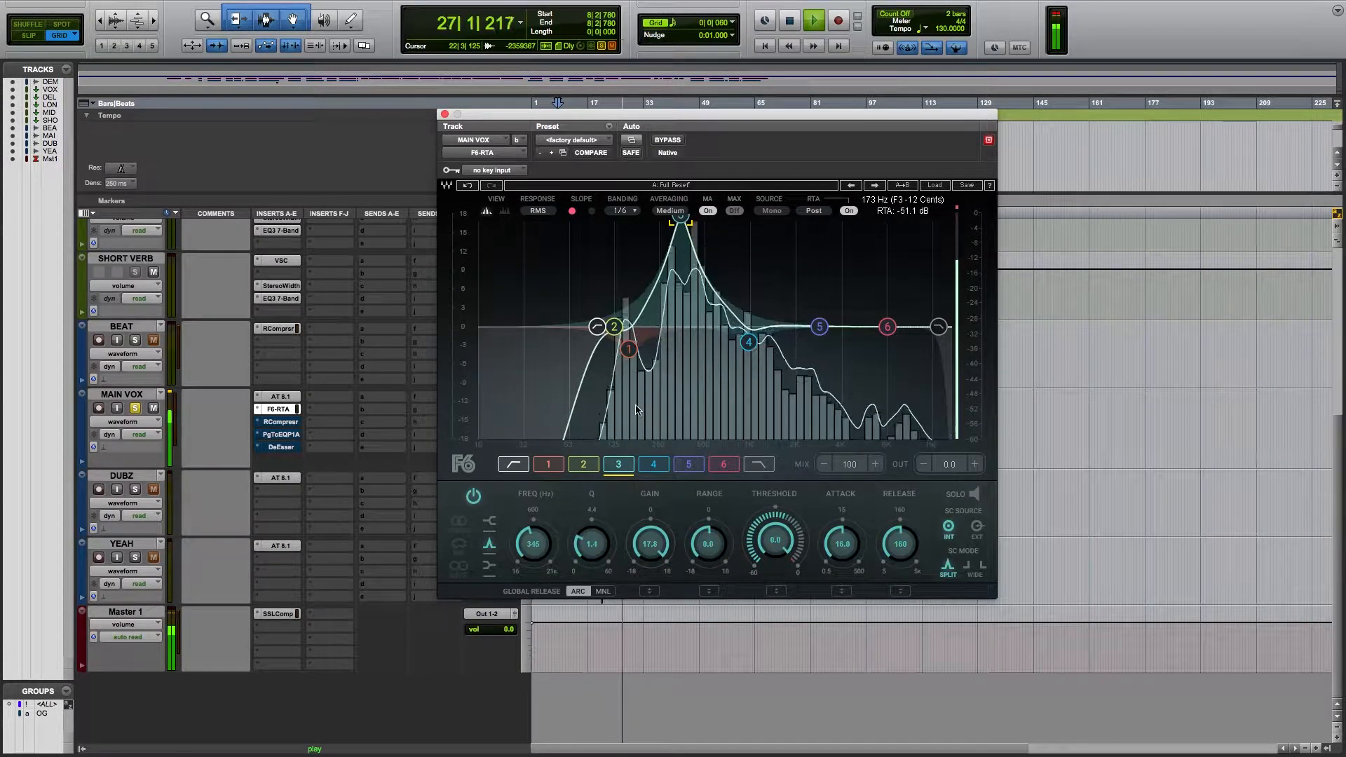
mouse_move(649, 543)
mouse_down()
mouse_move(649, 561)
mouse_move(650, 546)
mouse_up()
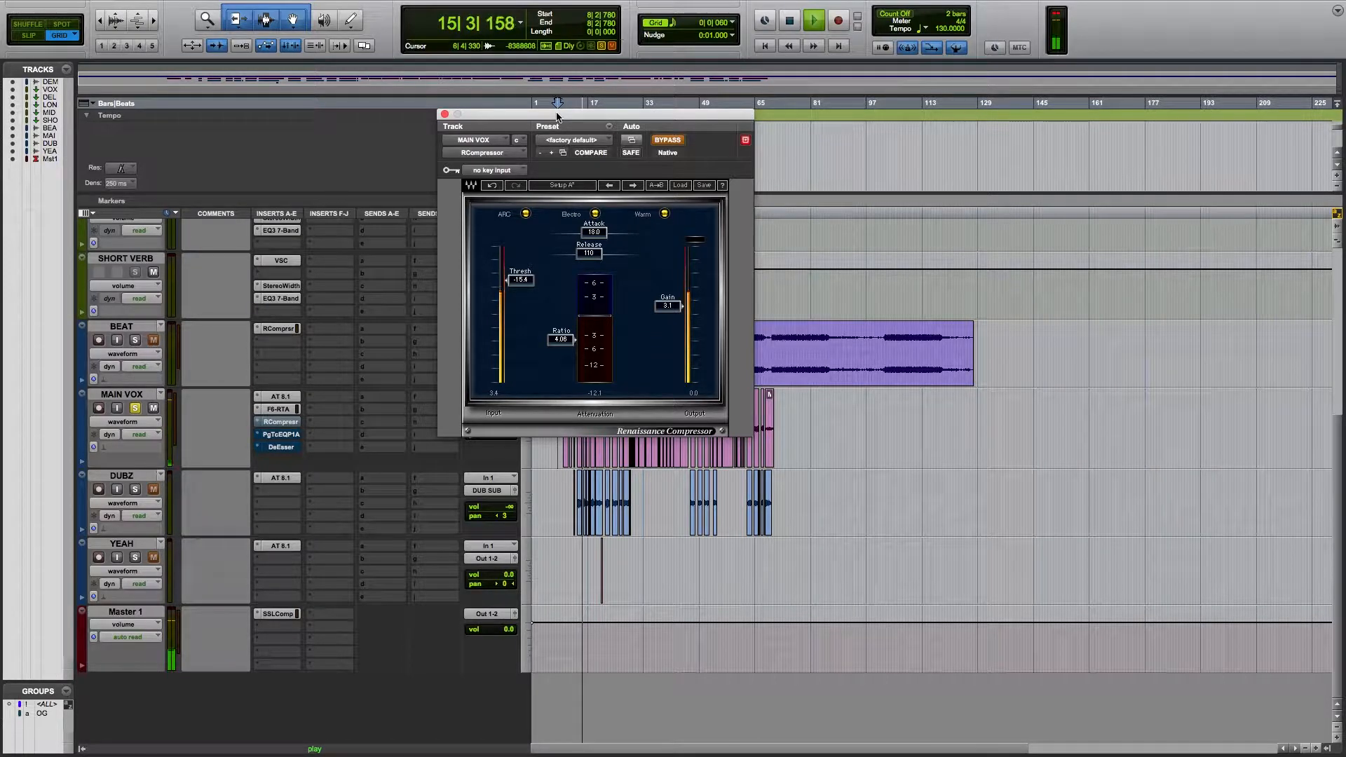
Compare the soloed vocal with the Renaissance Compressor bypassed and active during playback
click(669, 141)
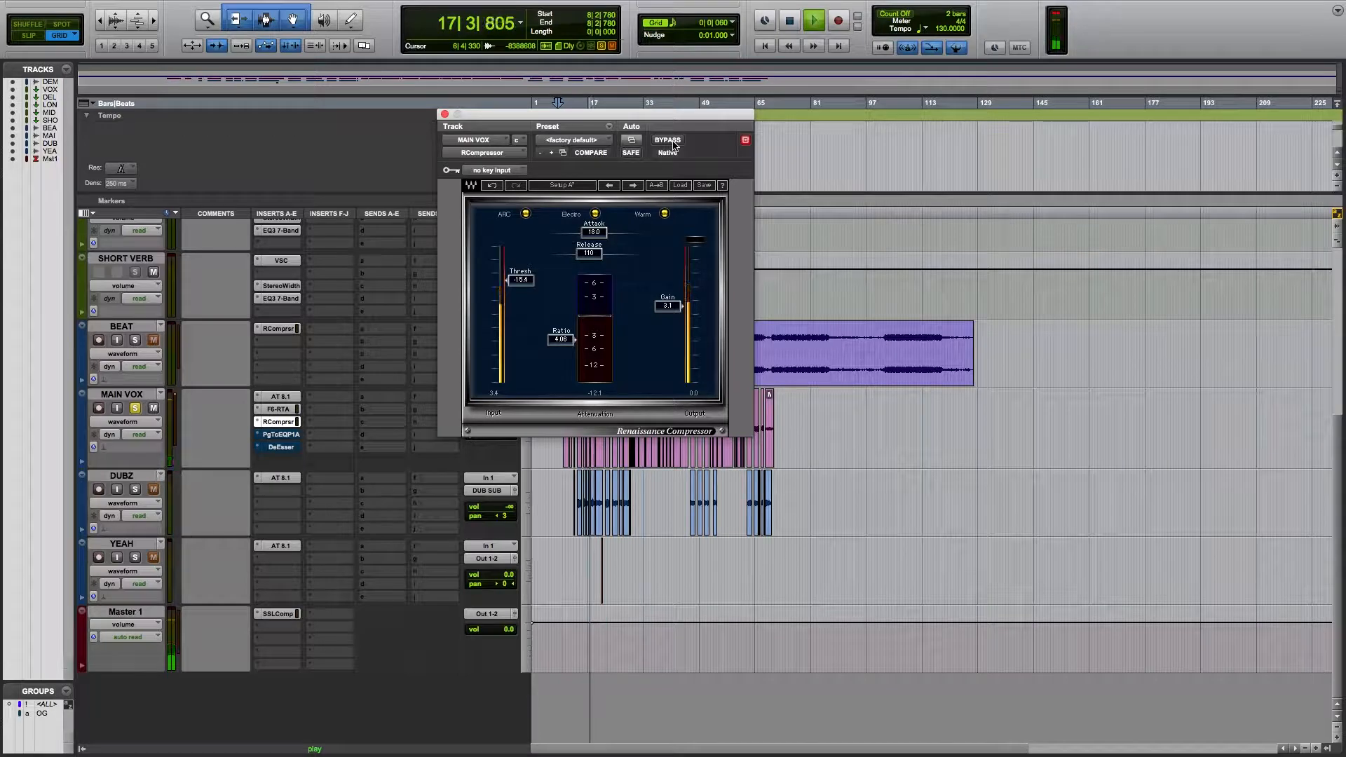
click(669, 141)
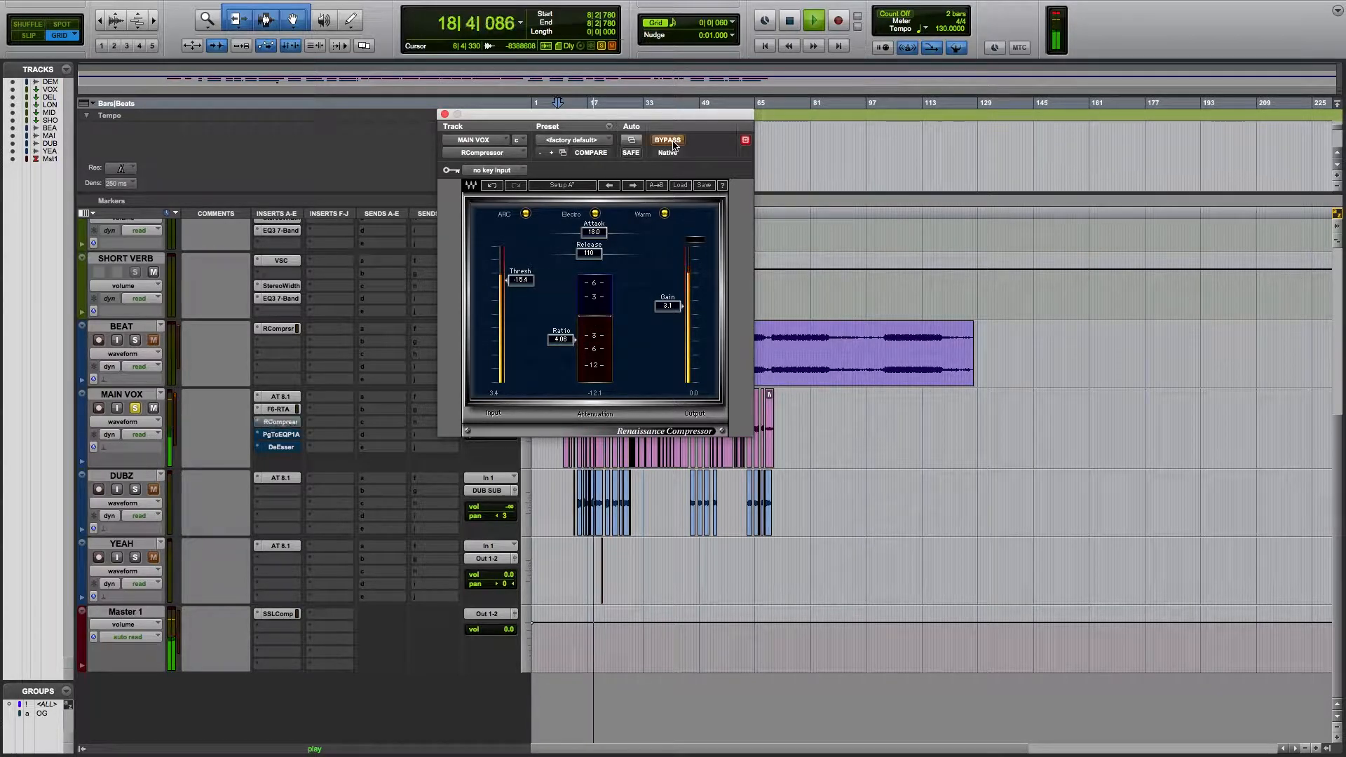
click(670, 141)
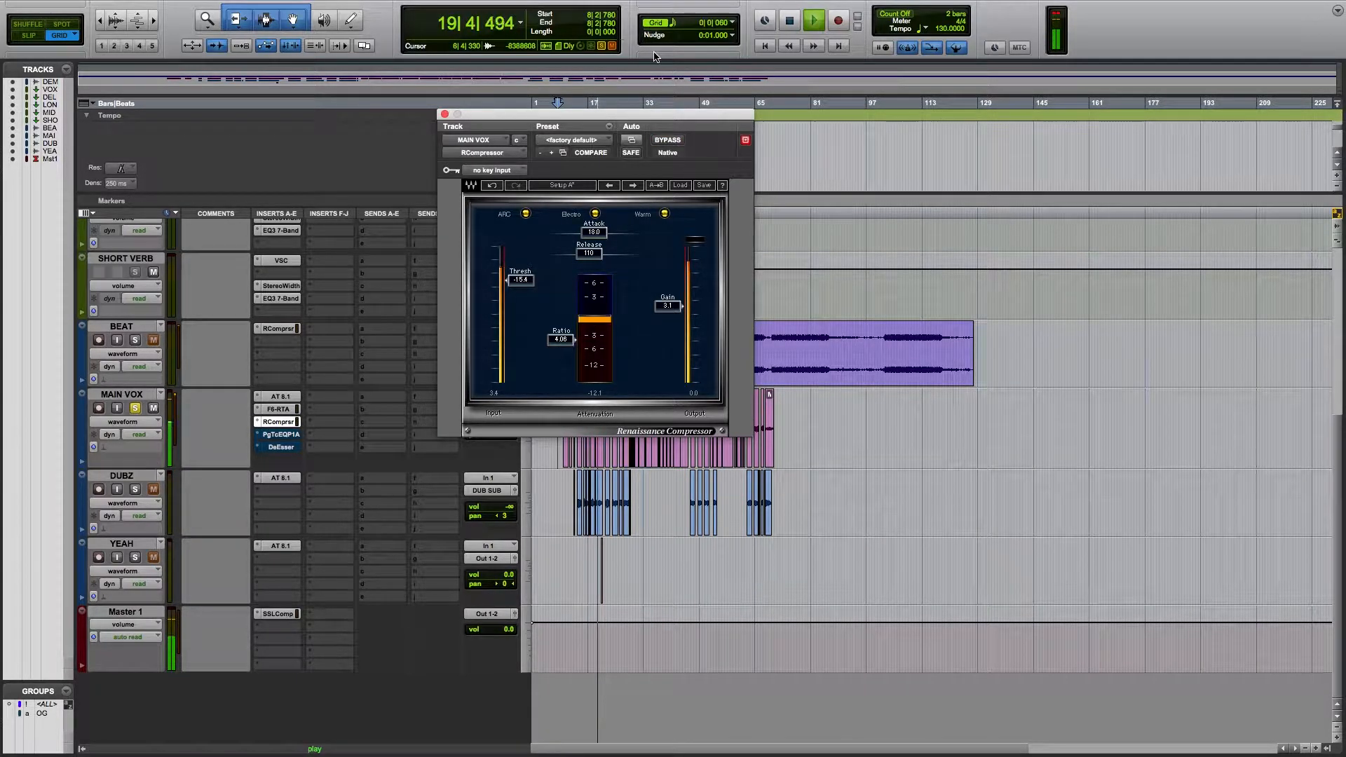
Adjust the Renaissance Compressor's attack time, recheck the vocal against bypass from the start, and close the compressor
drag(585, 122, 490, 117)
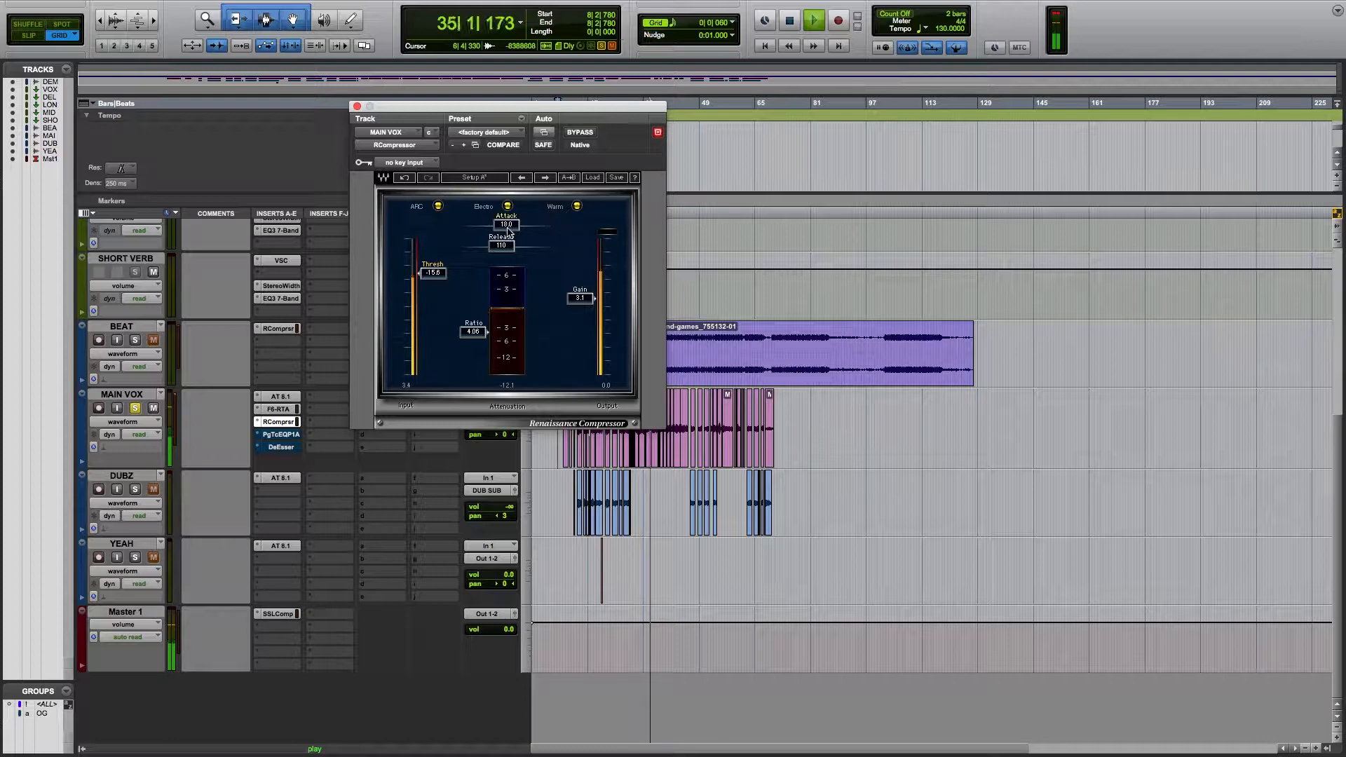
drag(506, 224, 509, 259)
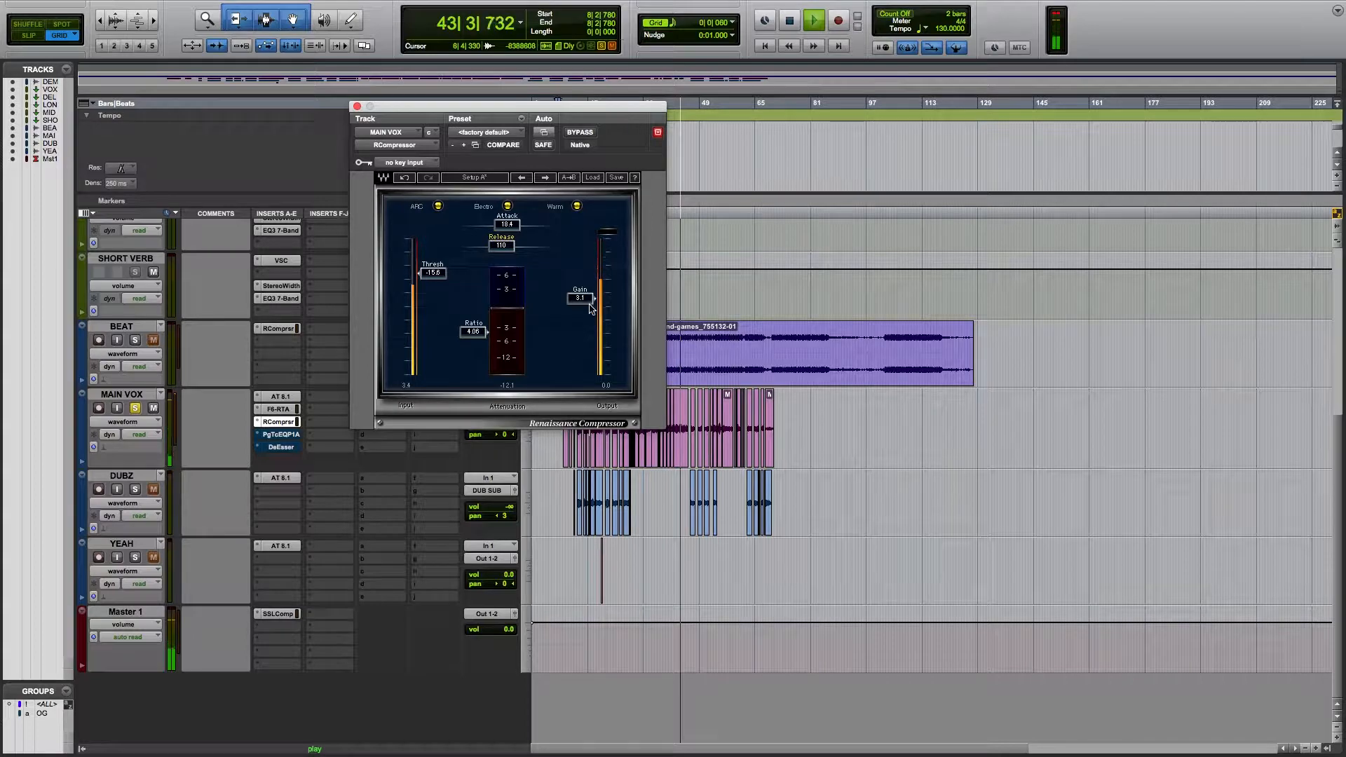
click(582, 133)
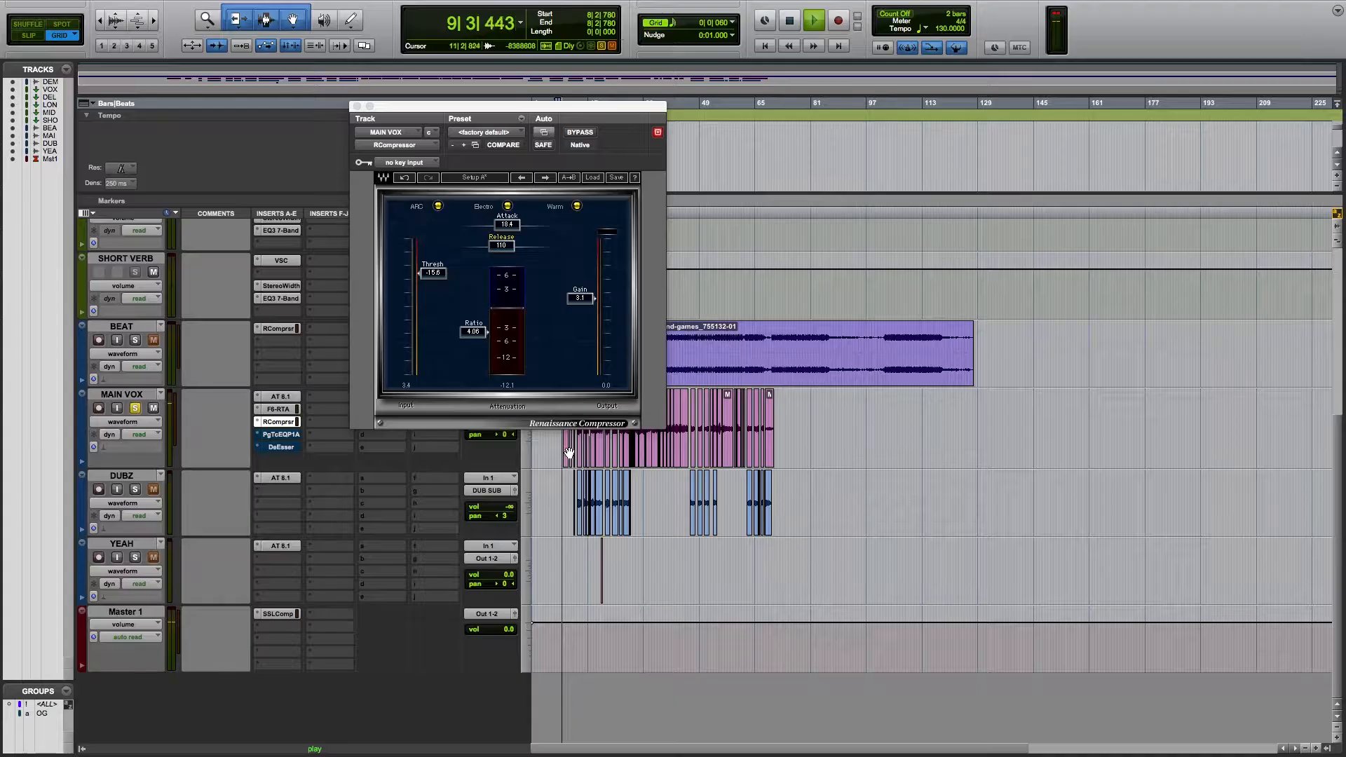
key(space)
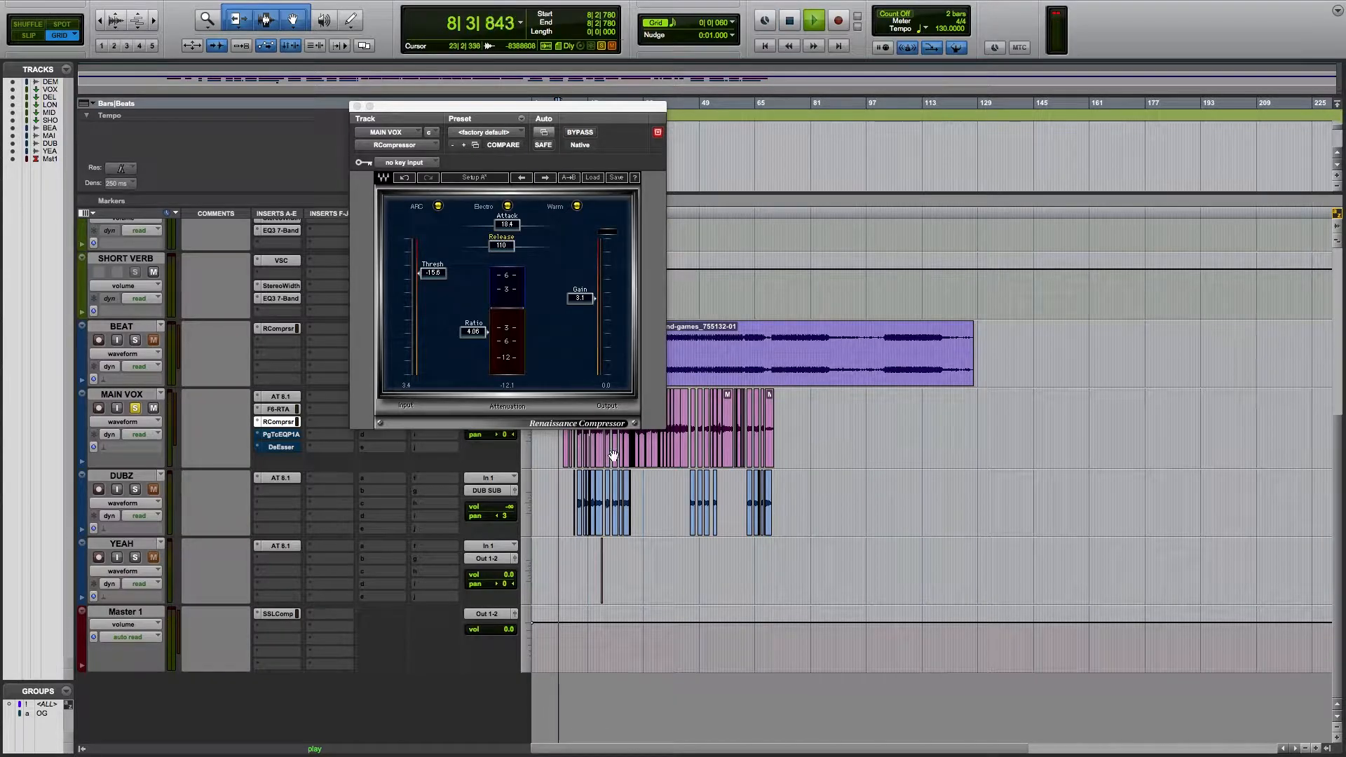
drag(569, 106, 430, 92)
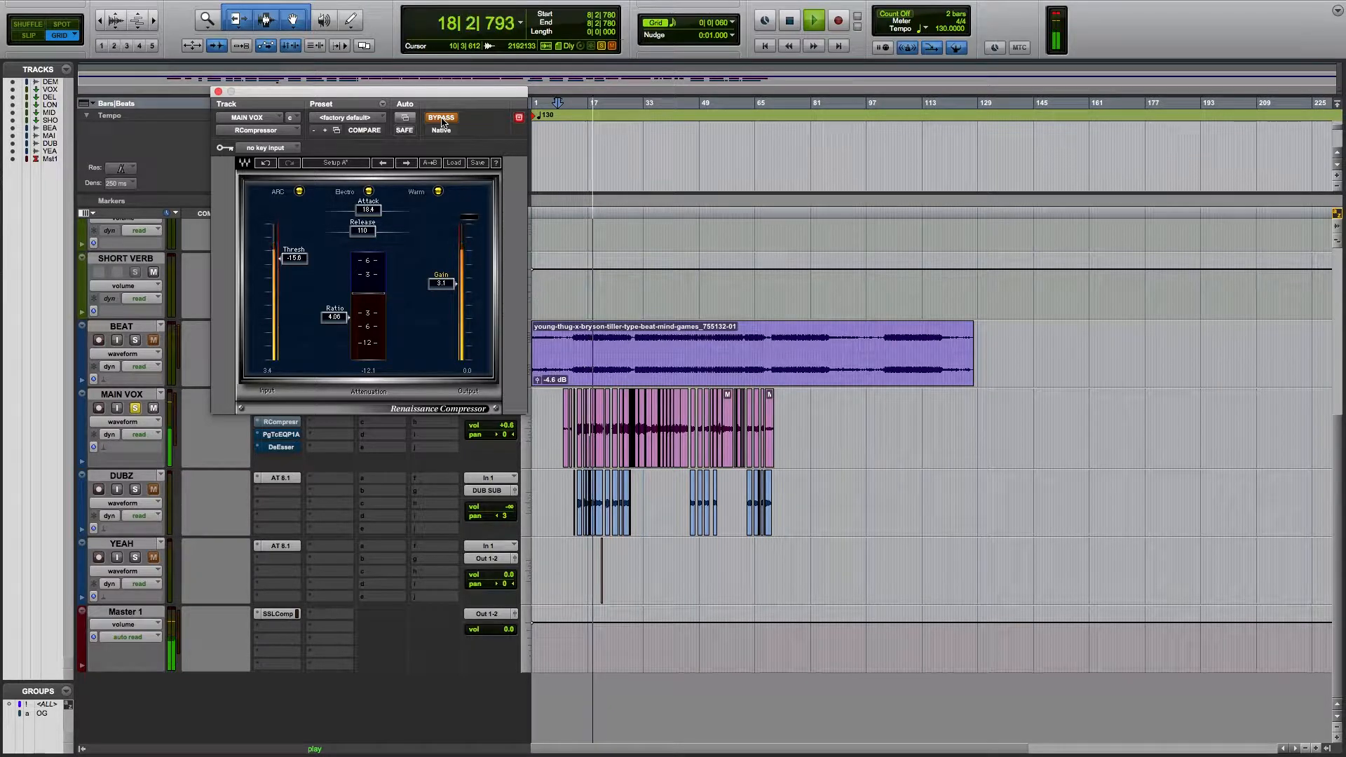
click(442, 119)
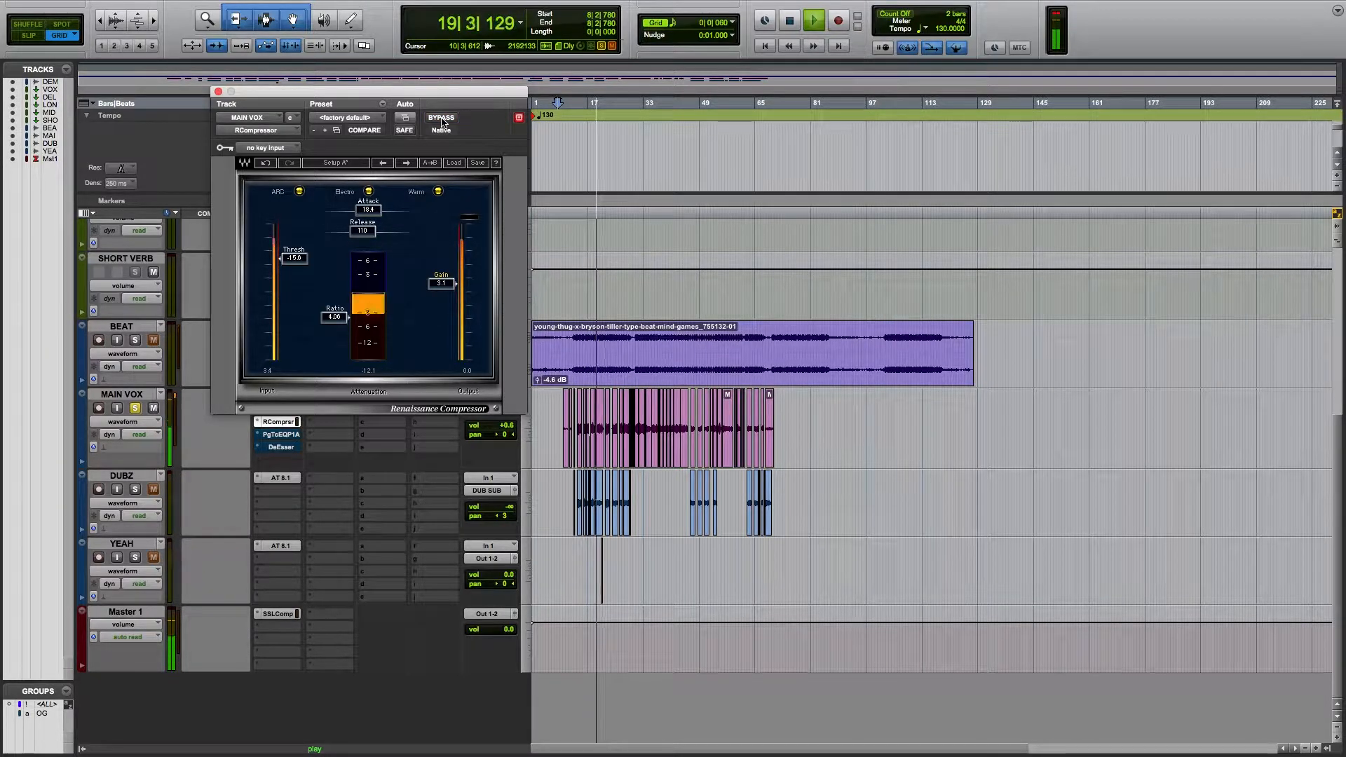
click(219, 93)
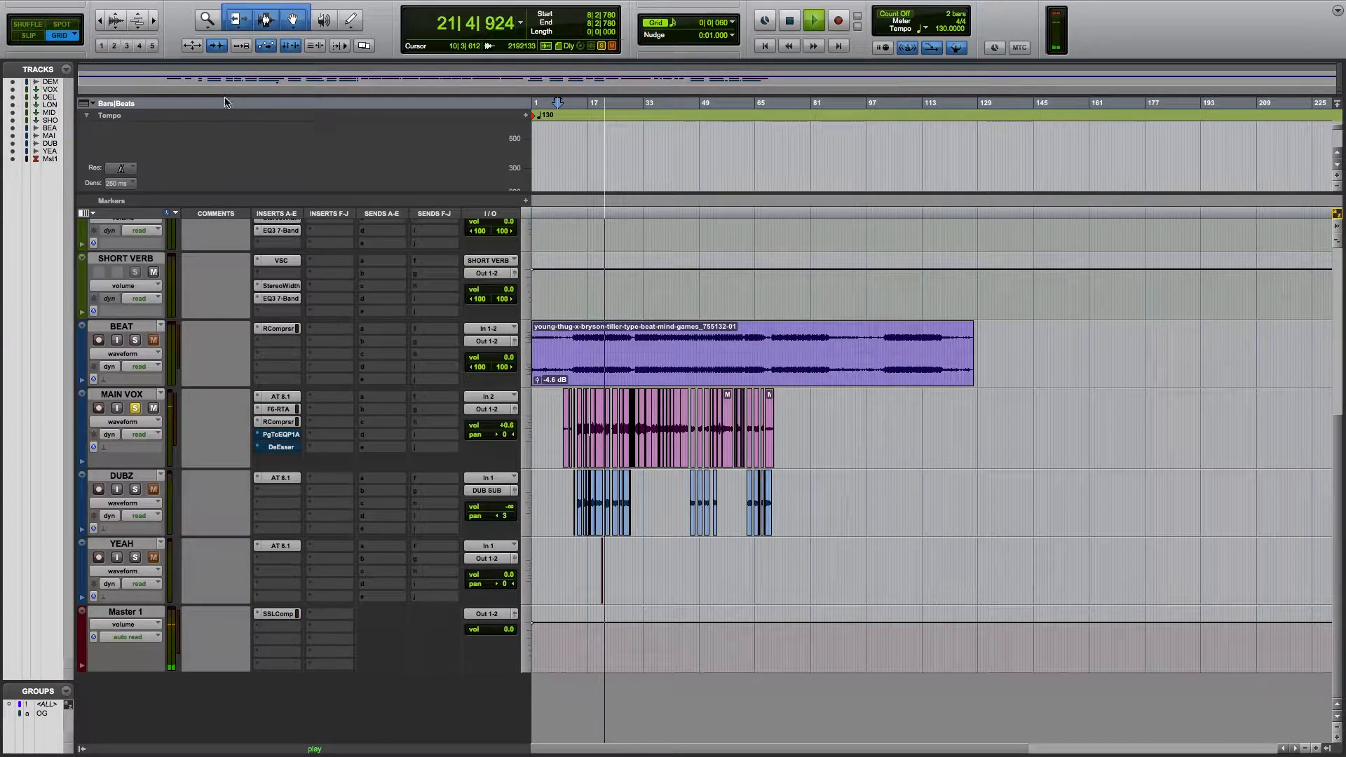
Open the PuigTec EQP1A on MAIN VOX and compare the vocal with it bypassed and active
click(281, 435)
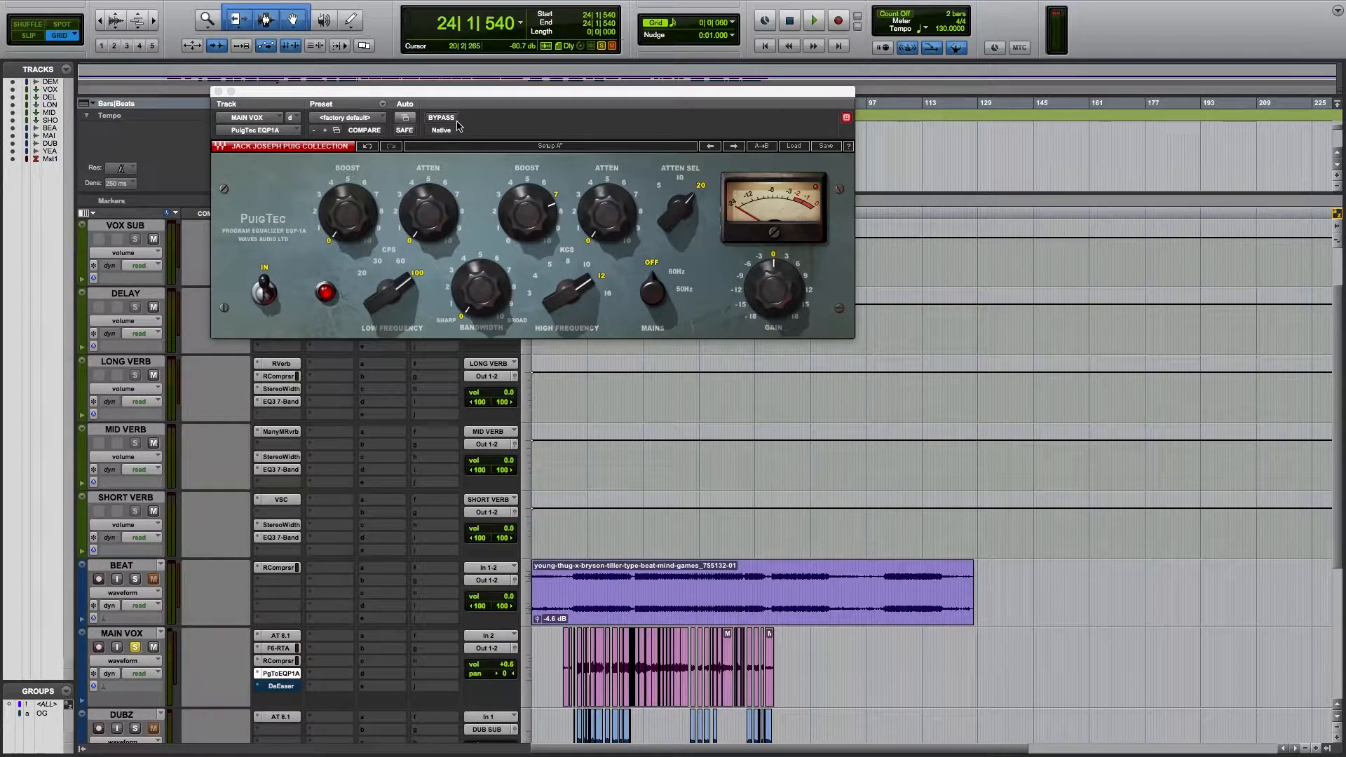
click(458, 124)
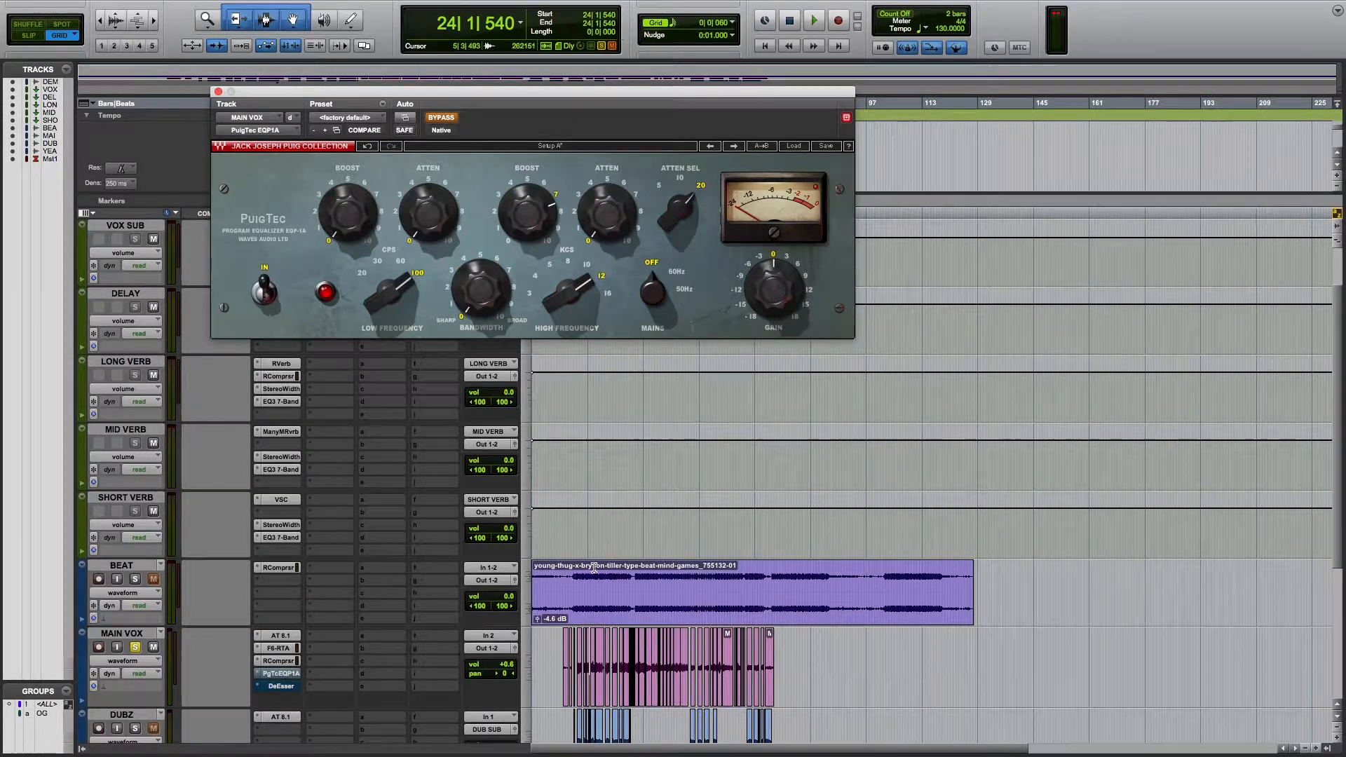
key(space)
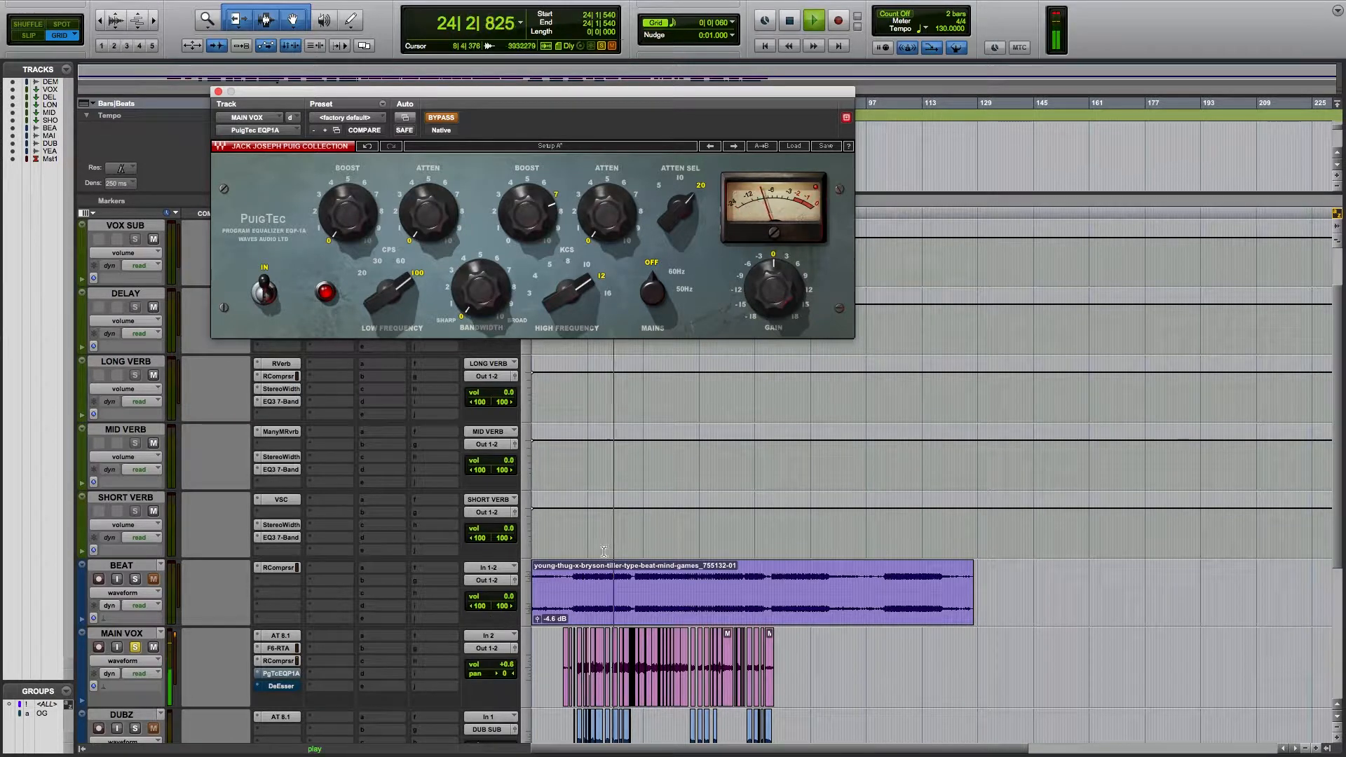
click(451, 120)
Set the PuigTec EQP1A high-frequency boost to 7.0 while listening to the vocal, and close the plug-in
mouse_move(518, 228)
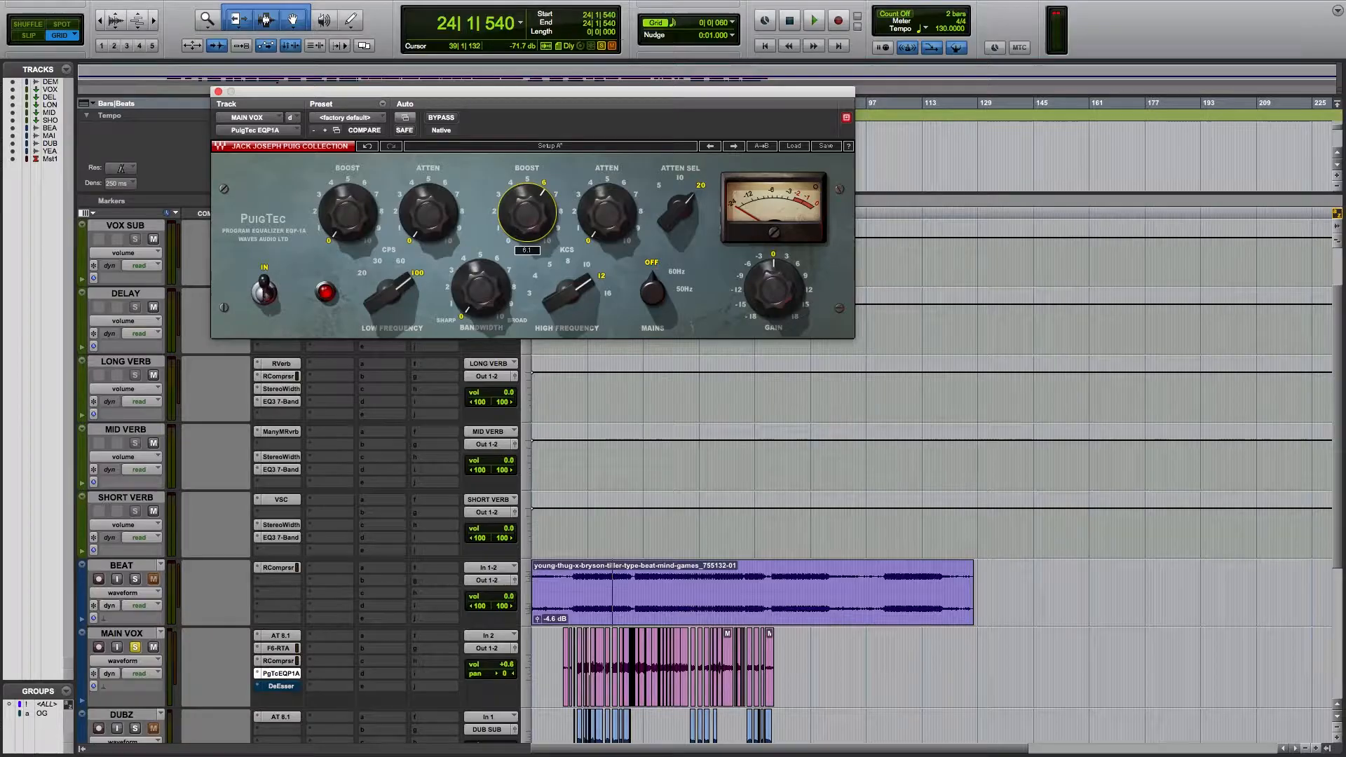
key(space)
mouse_move(541, 214)
mouse_down()
mouse_move(541, 178)
mouse_move(541, 229)
mouse_move(540, 213)
mouse_up()
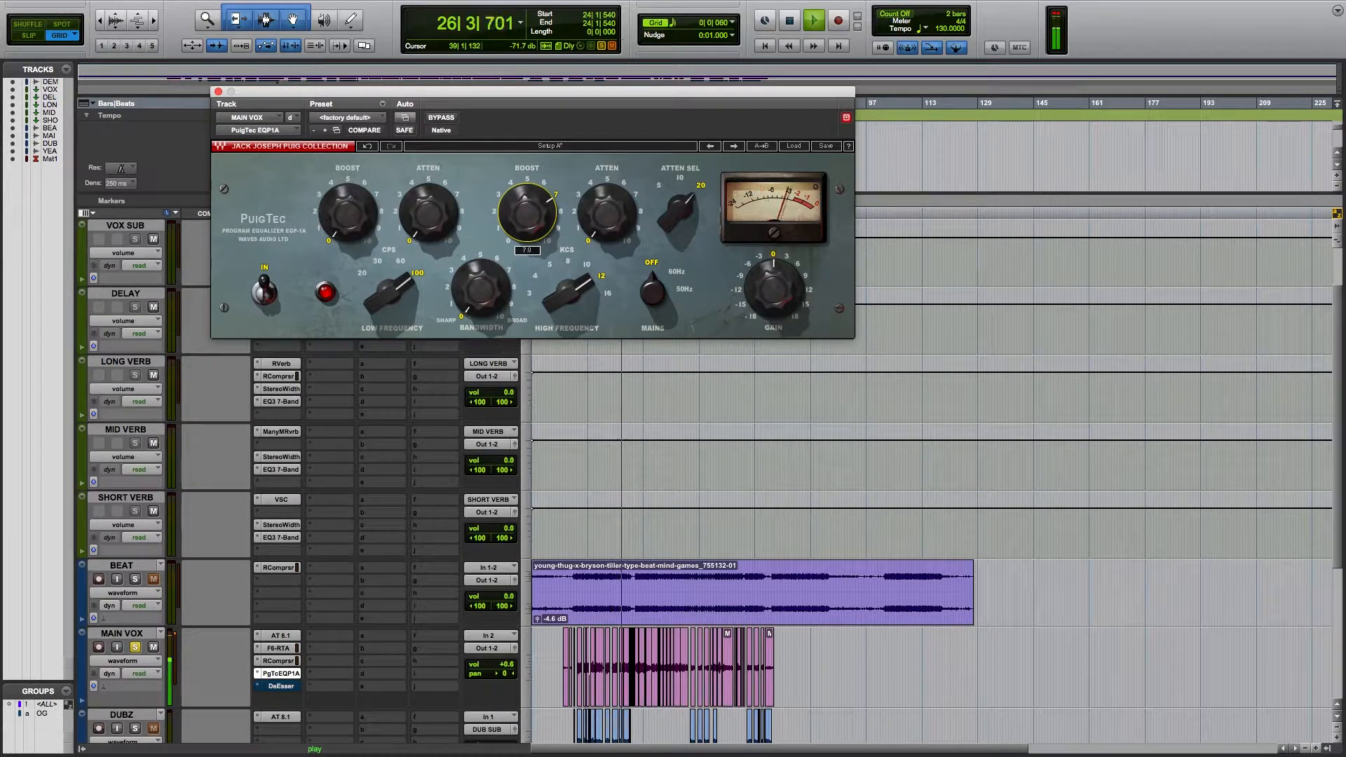
key(space)
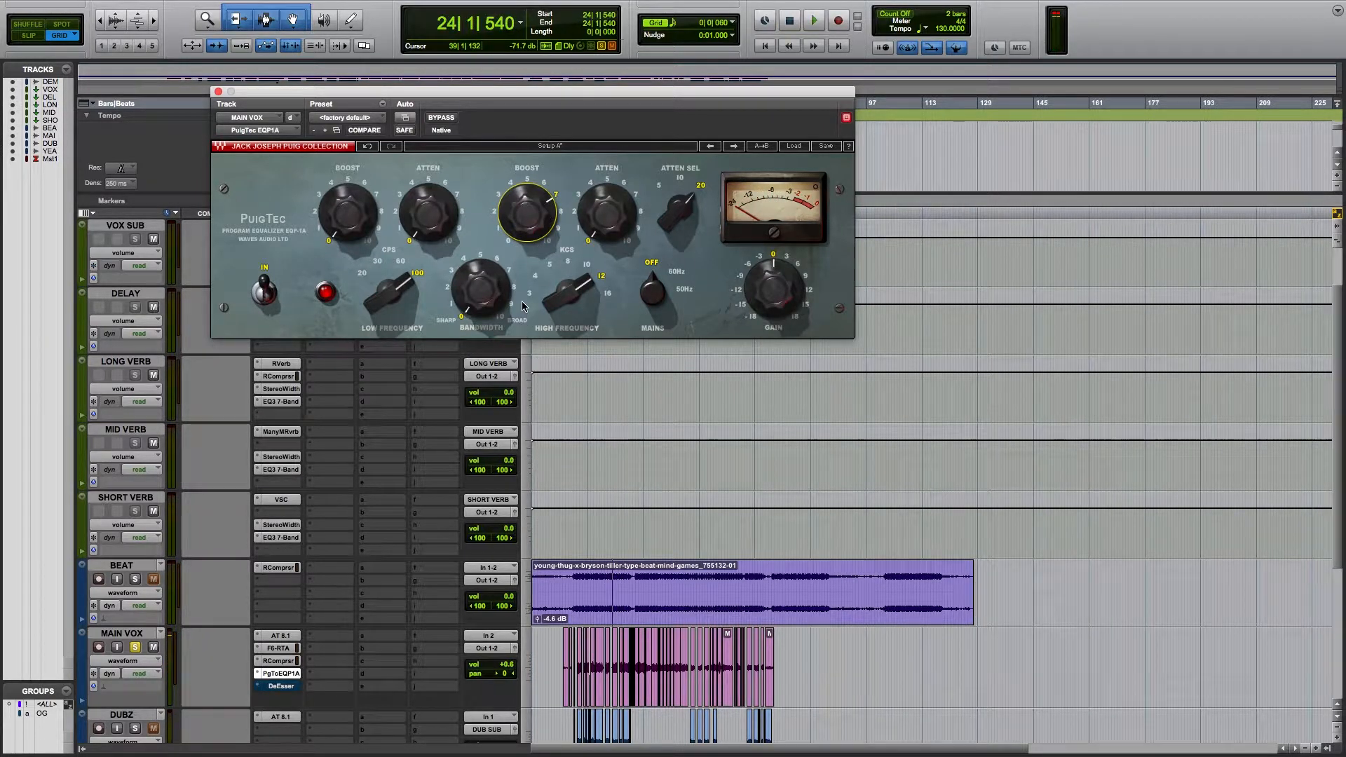
click(218, 92)
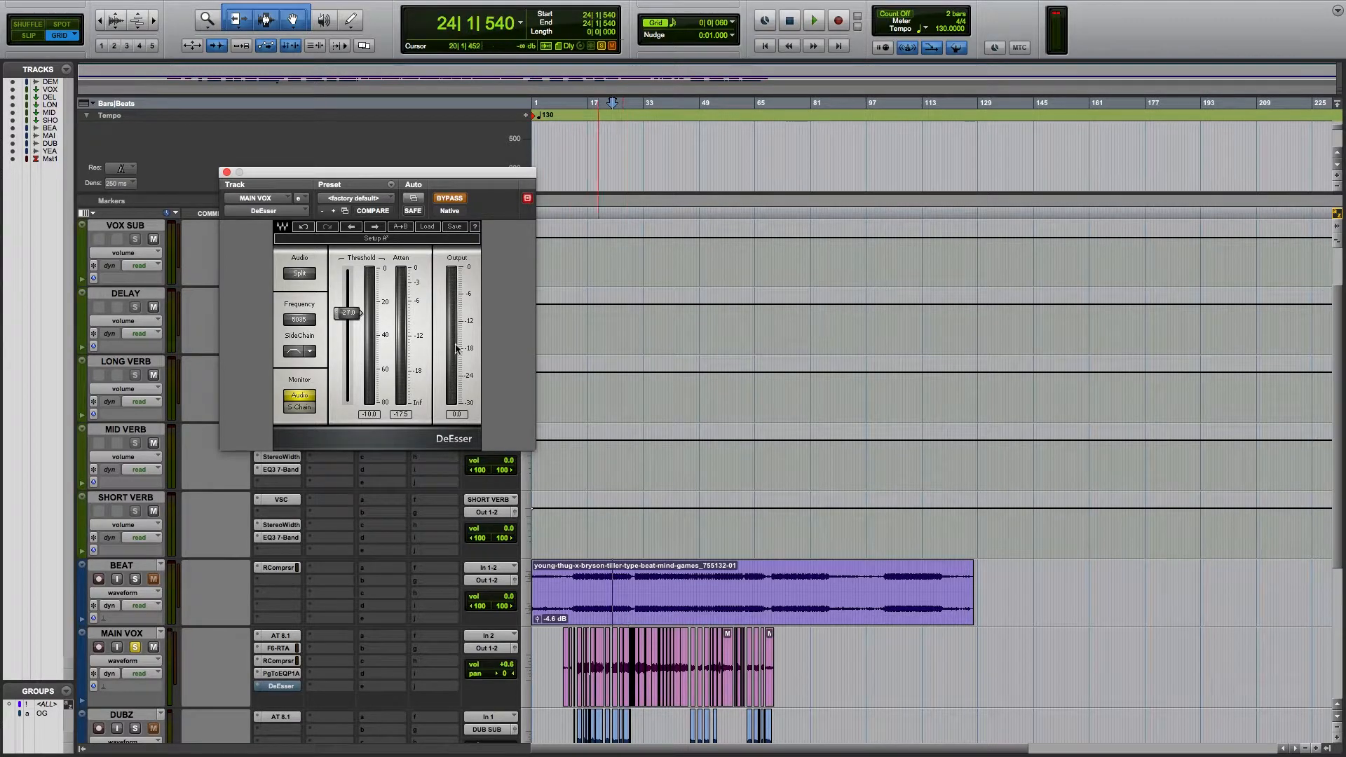
Play the soloed MAIN VOX from bar 9, activate the bypassed DeEsser and fine-tune its threshold by ear
scroll(701, 666, down, 4)
scroll(670, 638, up, 2)
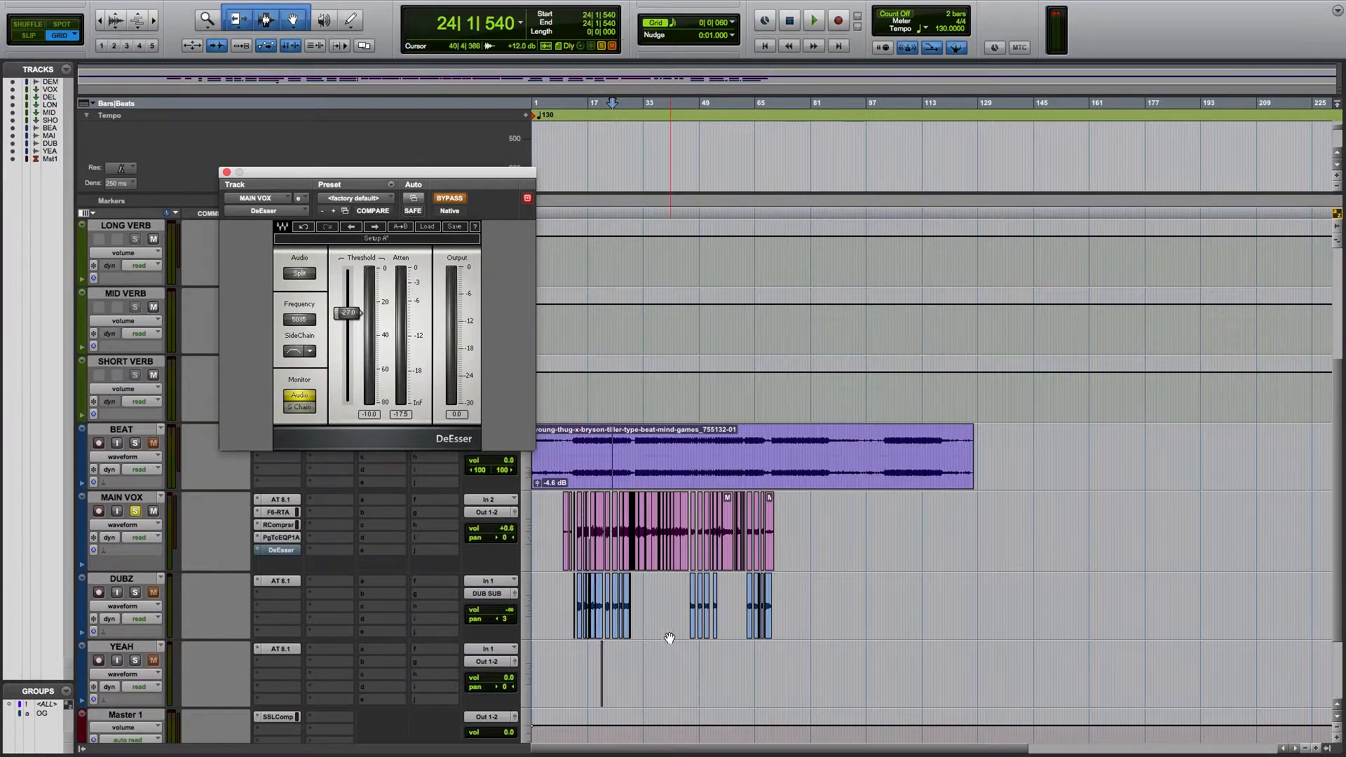
click(555, 522)
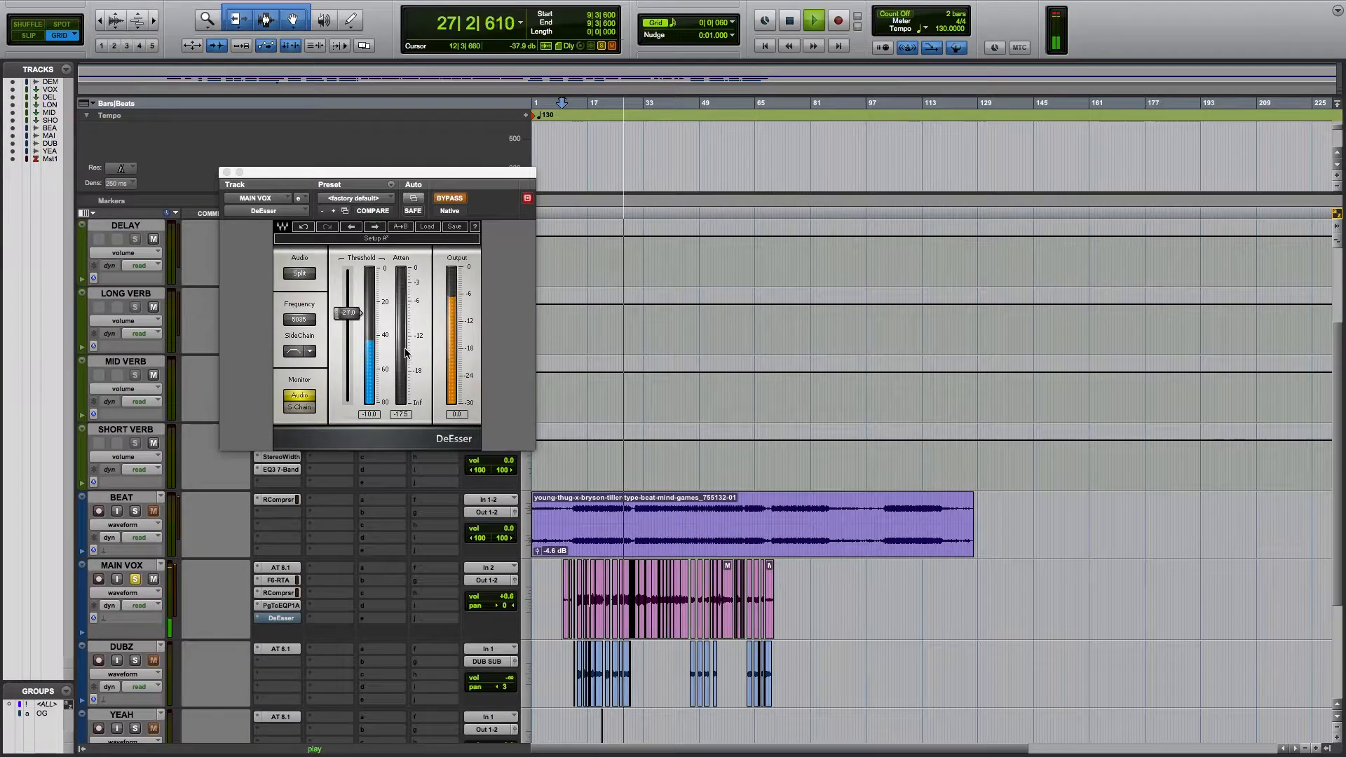
click(349, 316)
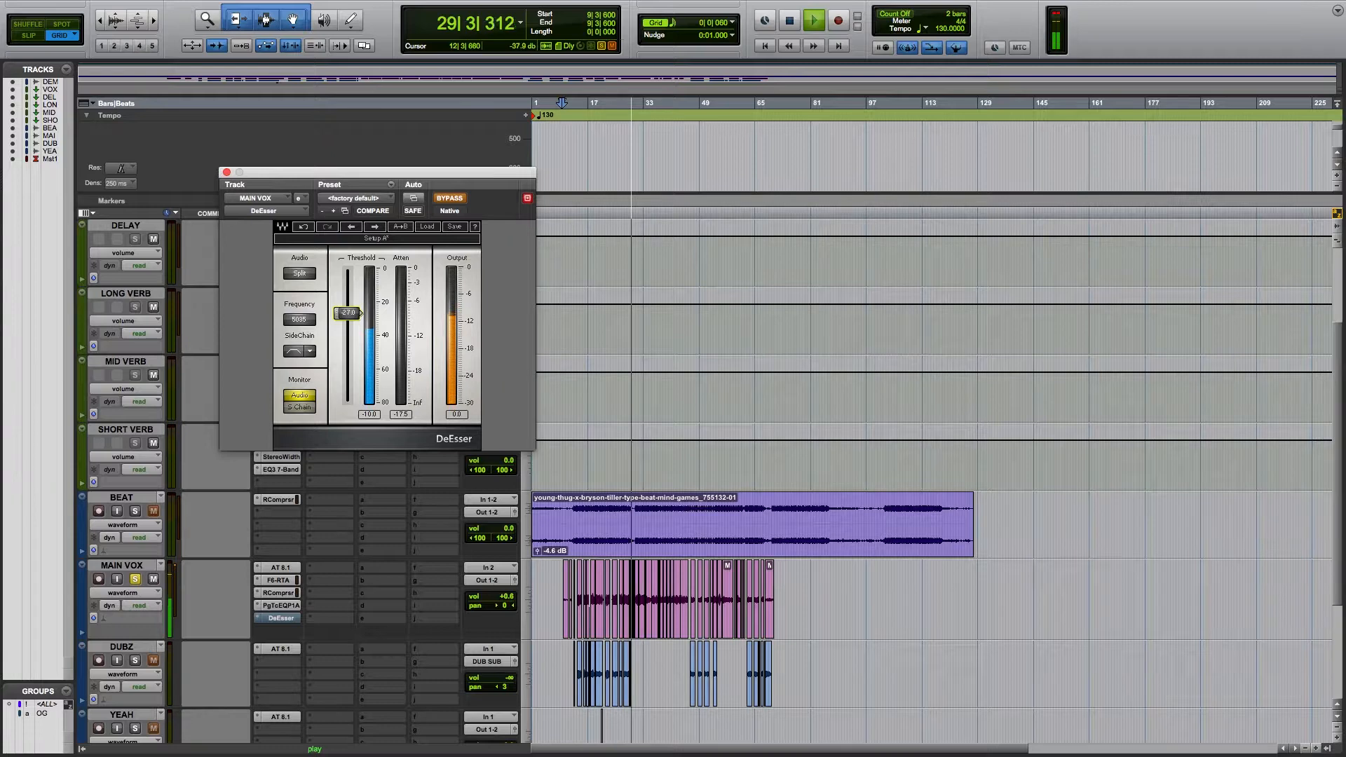
click(459, 201)
drag(346, 319, 347, 315)
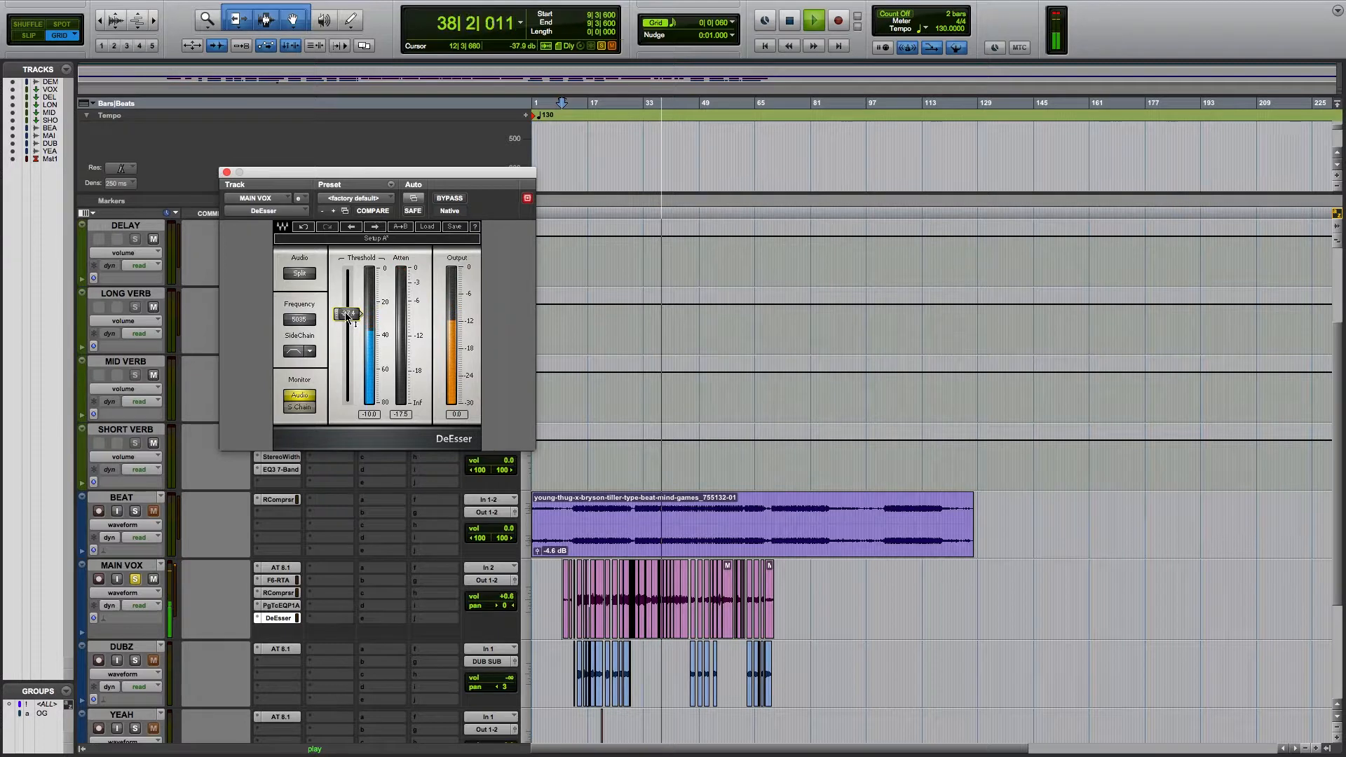
Compare the soloed vocal with the DeEsser bypassed and active during playback, leaving the plug-in active
click(449, 198)
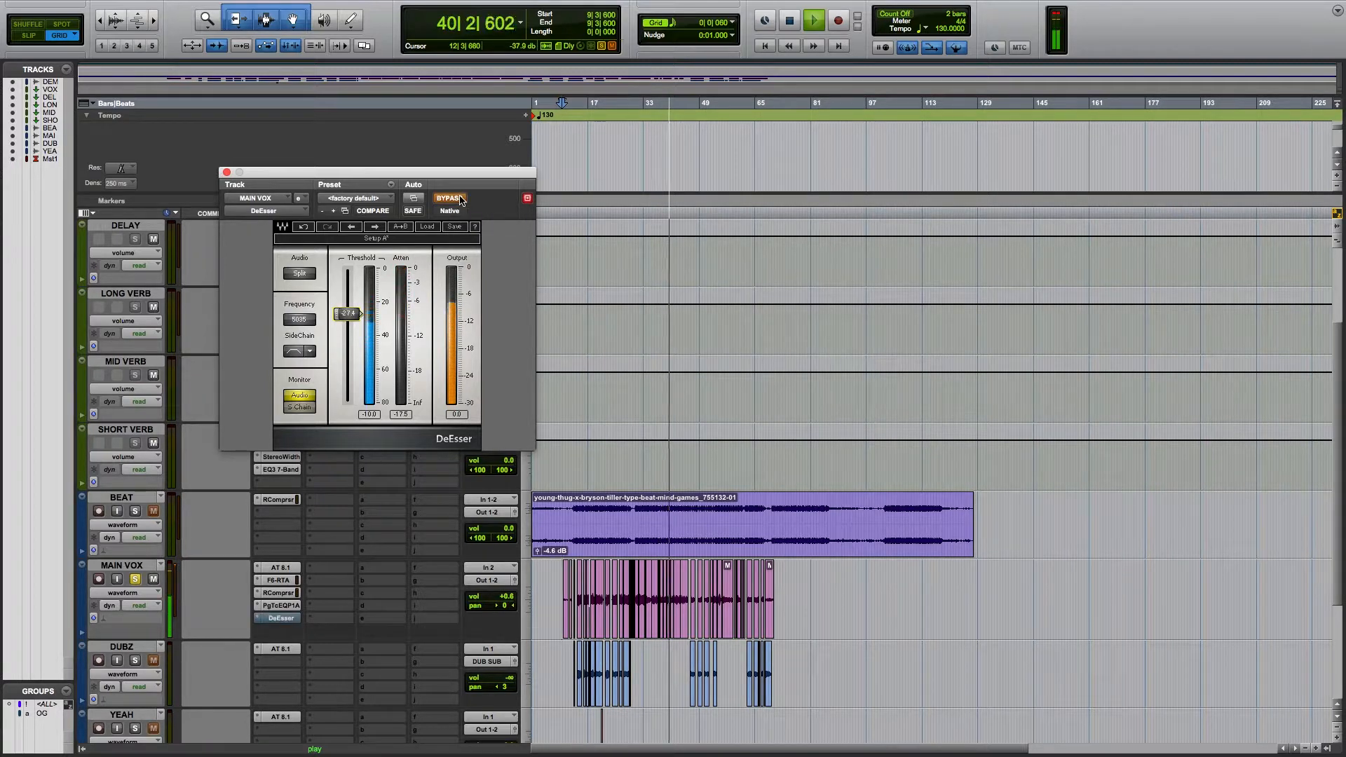
click(448, 199)
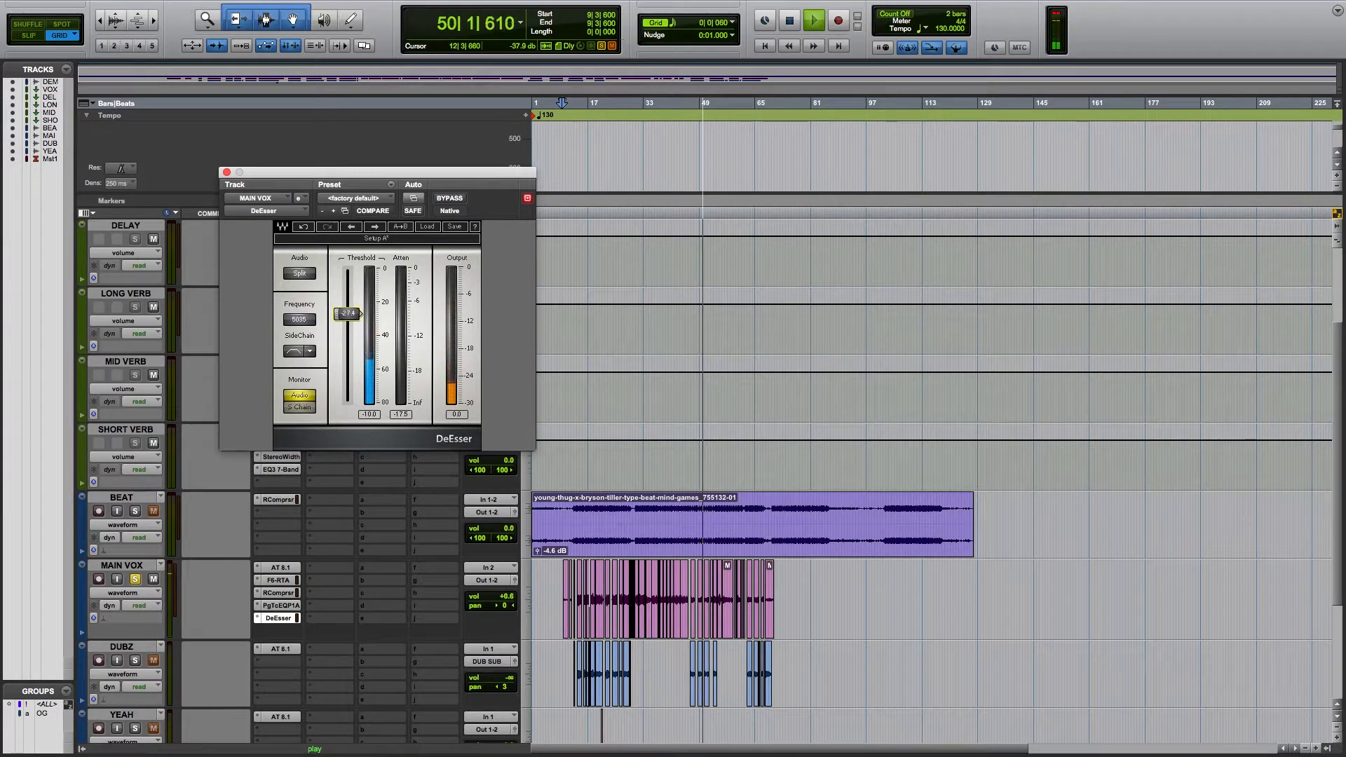
click(452, 199)
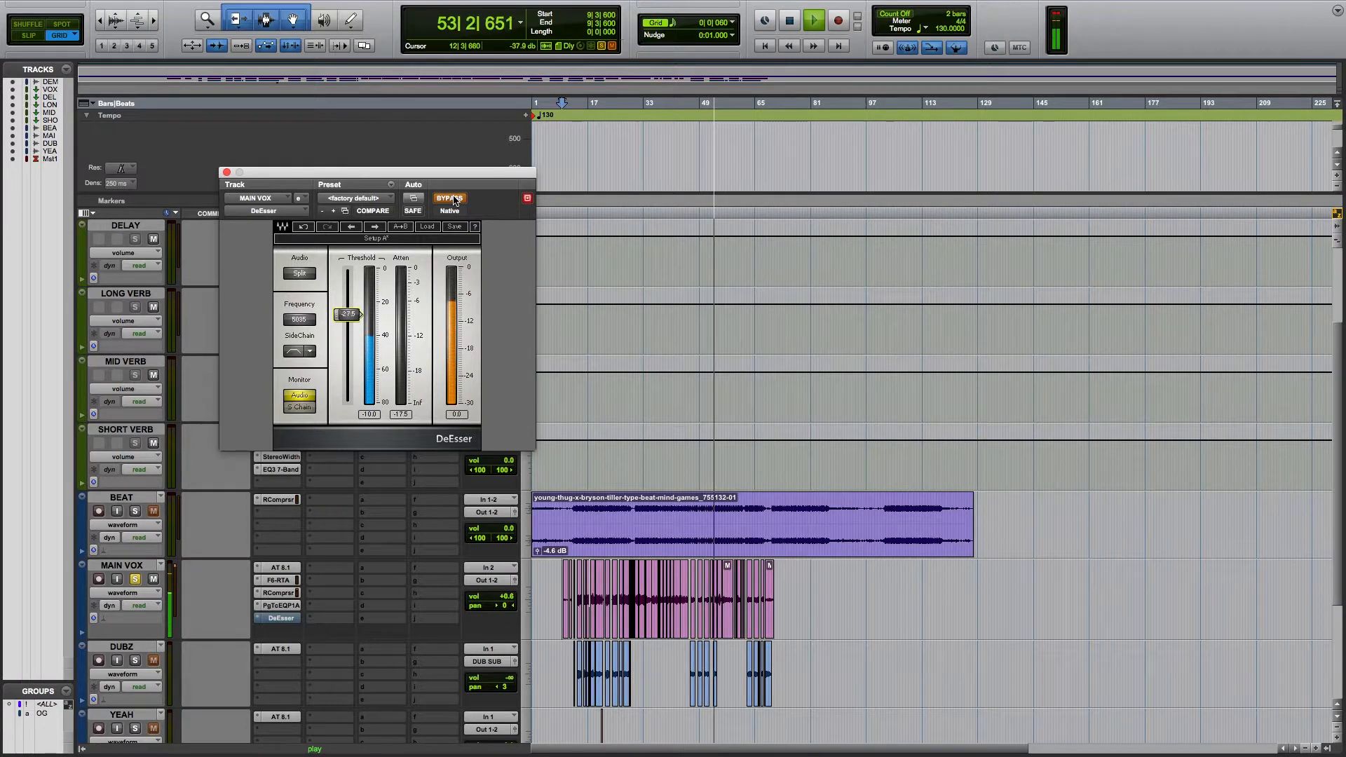
click(454, 199)
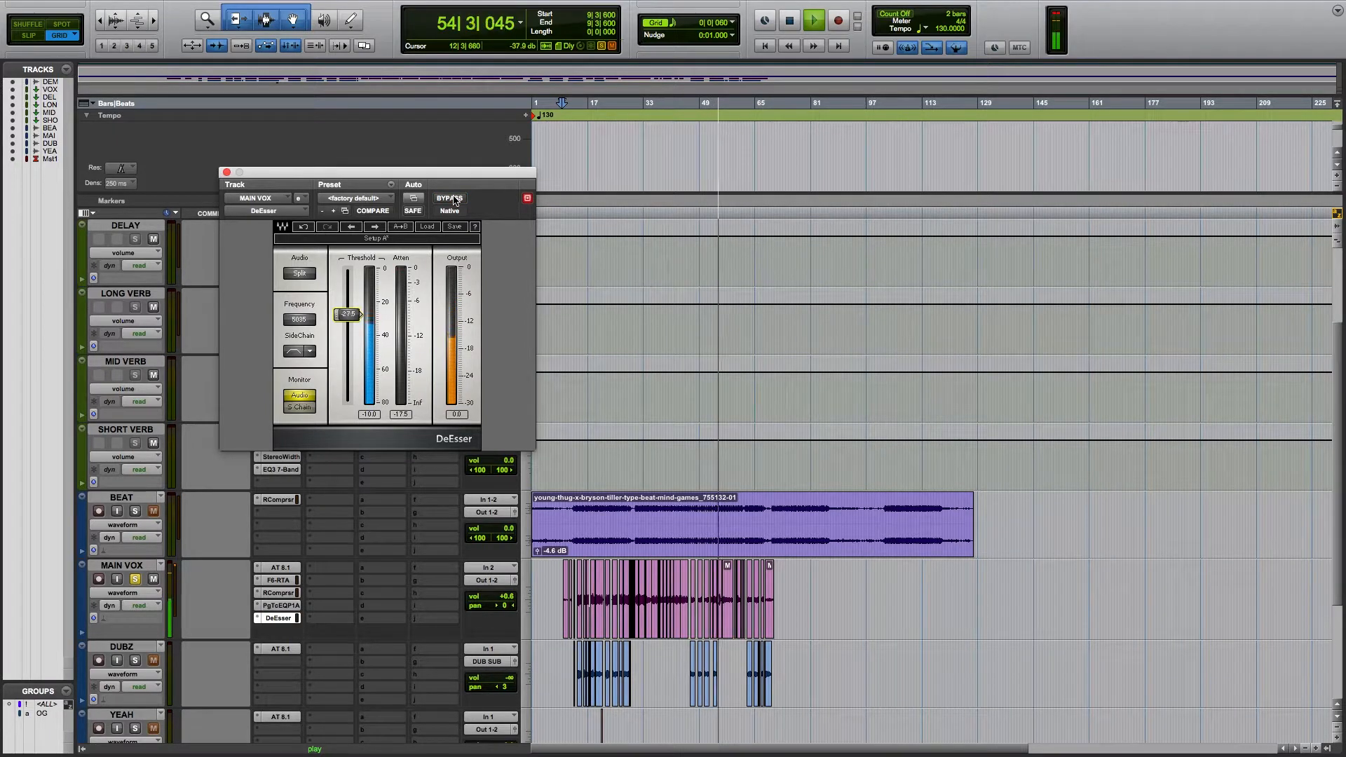